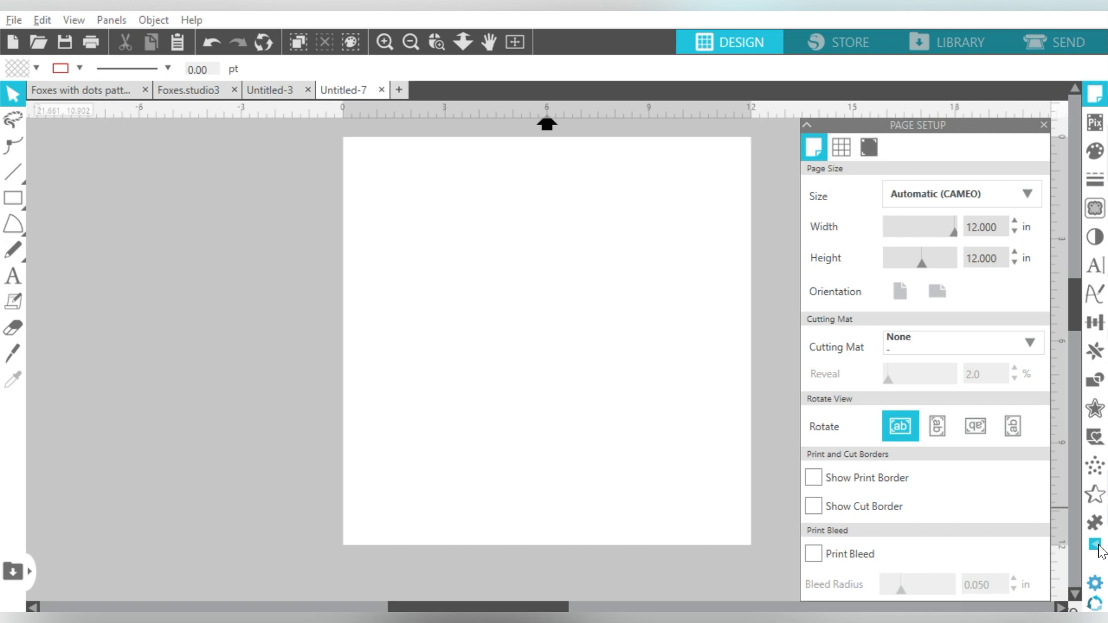
- Open the rhinestone settings
left_click(1094, 547)
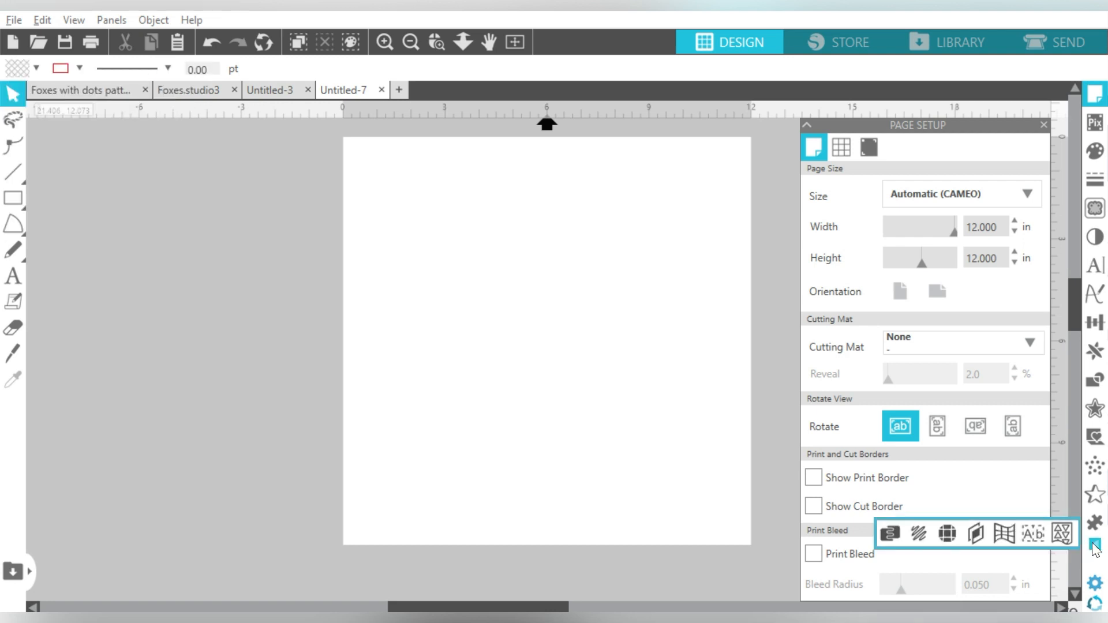
left_click(947, 534)
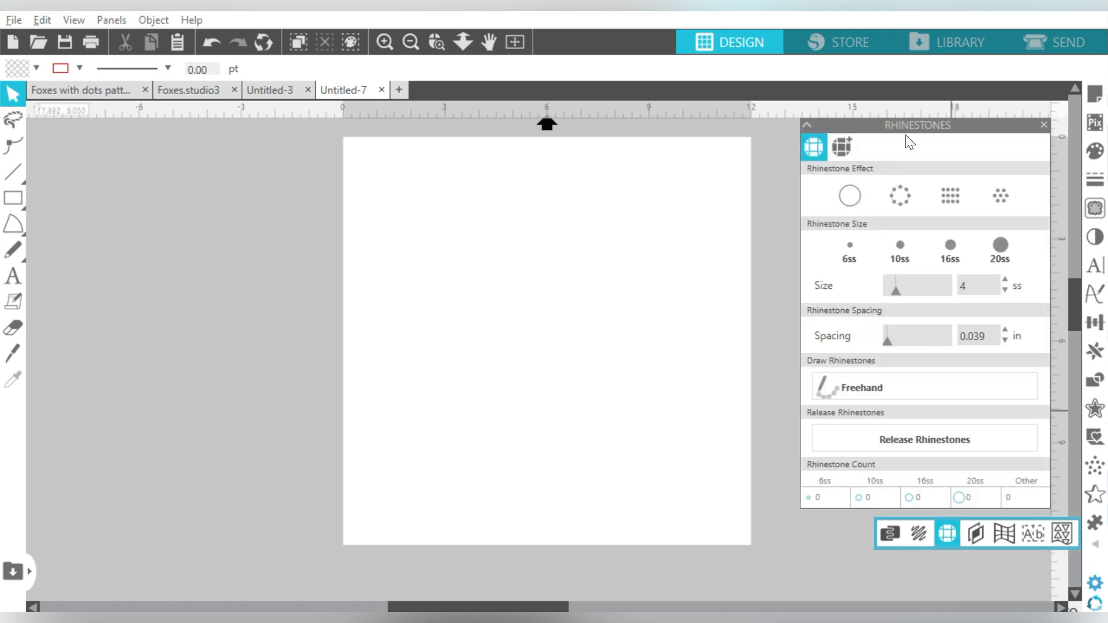
left_click(112, 19)
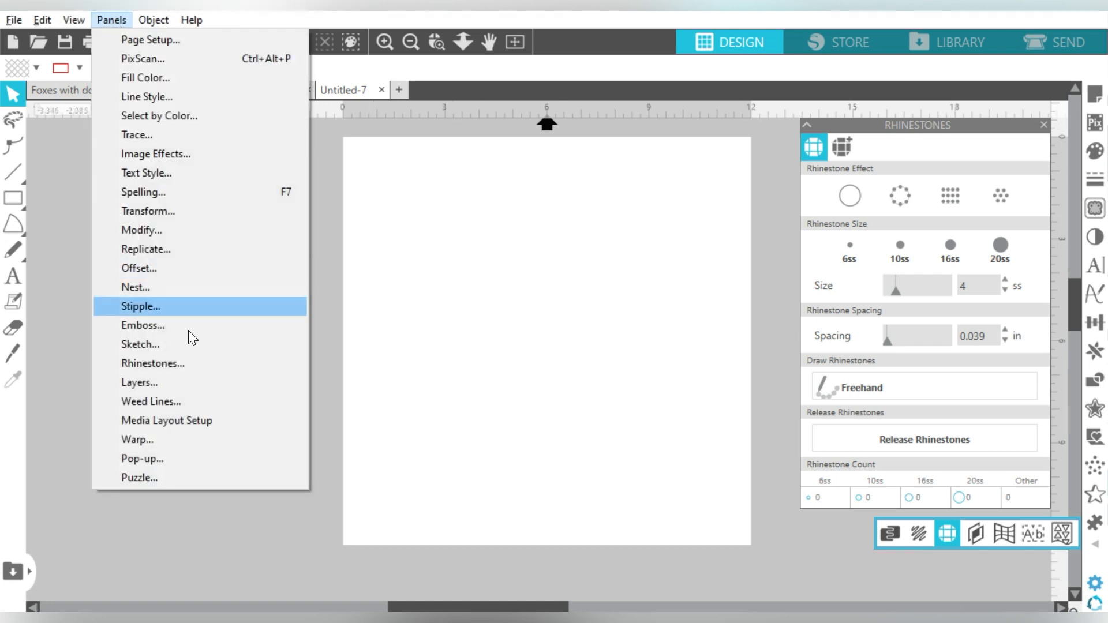
left_click(555, 343)
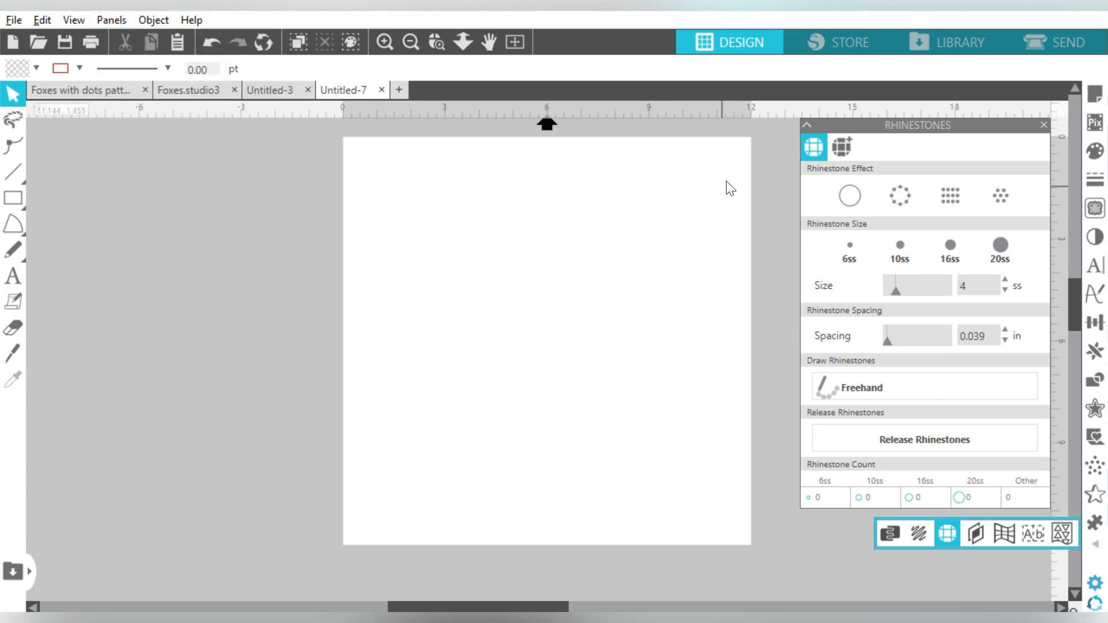
- Look through the Edge, Linear Fill and Radial Fill rhinestone effects and the preset stone sizes
left_click(848, 198)
left_click(899, 198)
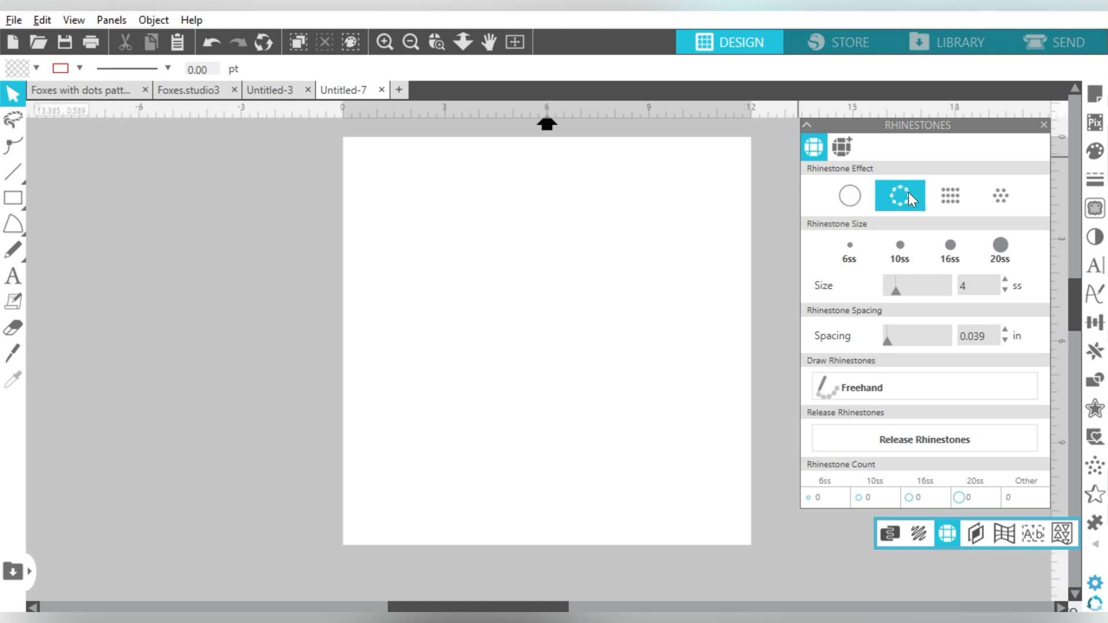
left_click(949, 195)
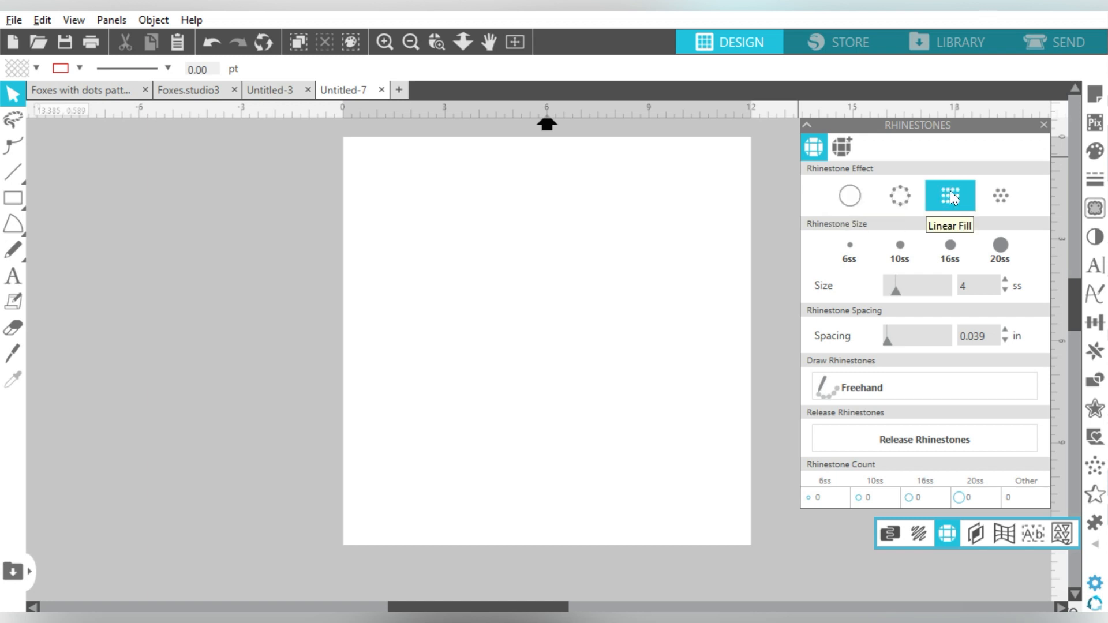
left_click(999, 196)
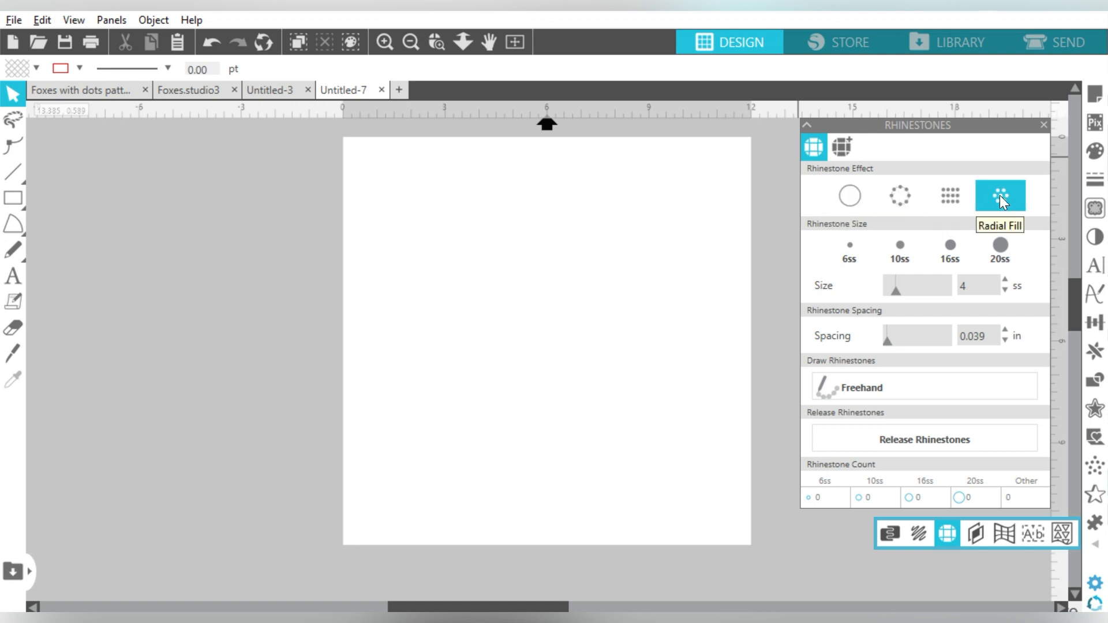
left_click(843, 248)
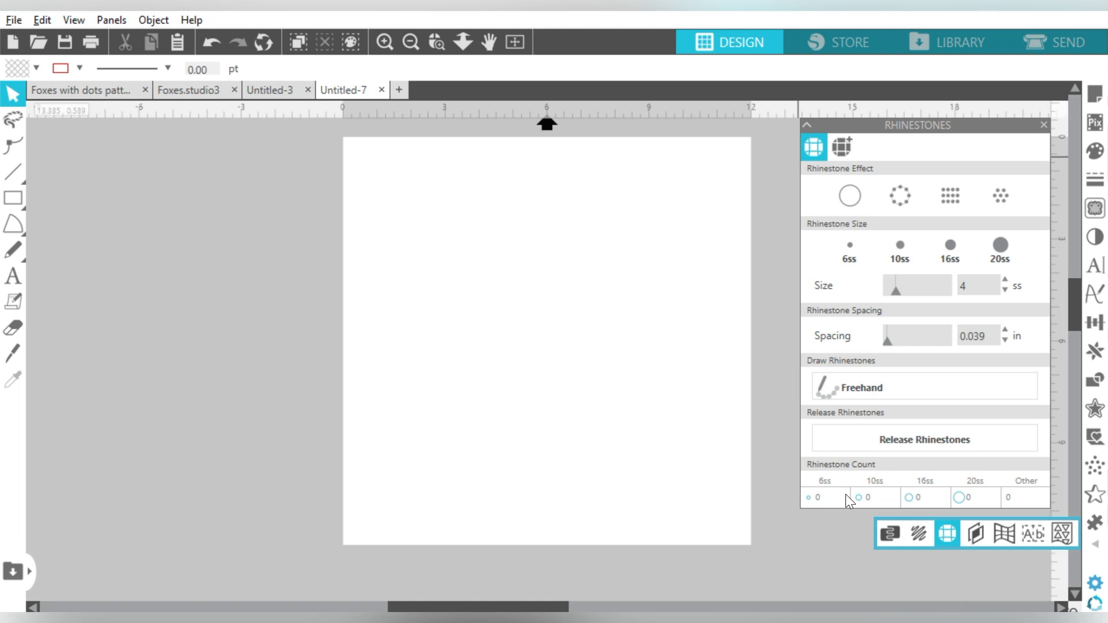
- Add the text CHEER to the upper half of the page and enlarge it to about 7.2 in wide
left_click(7, 279)
left_click(387, 294)
key("Escape")
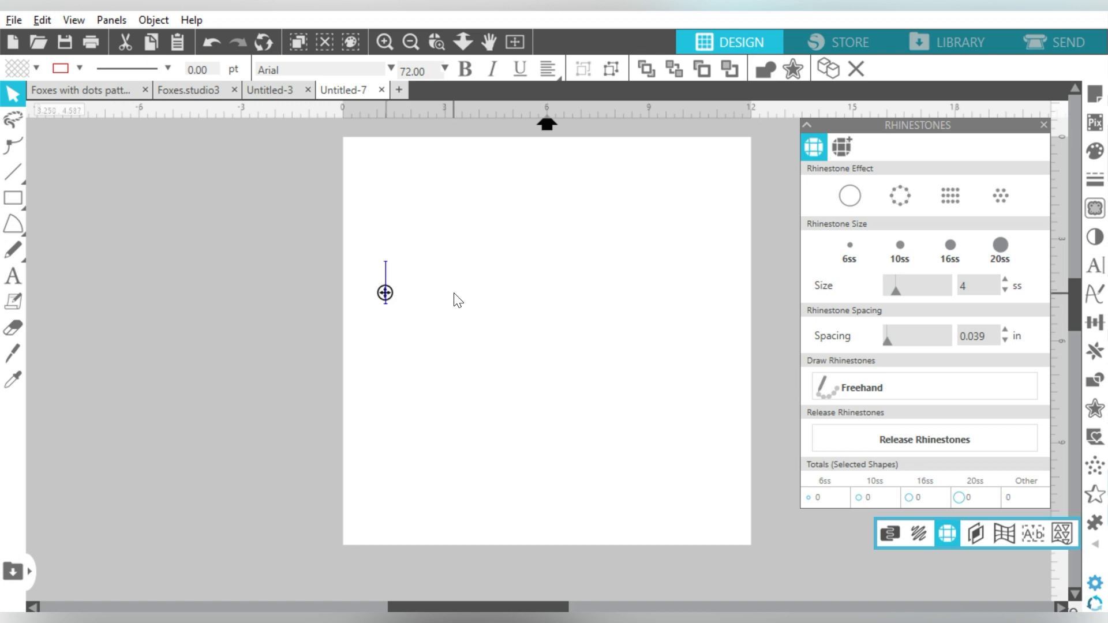
type("CHEER")
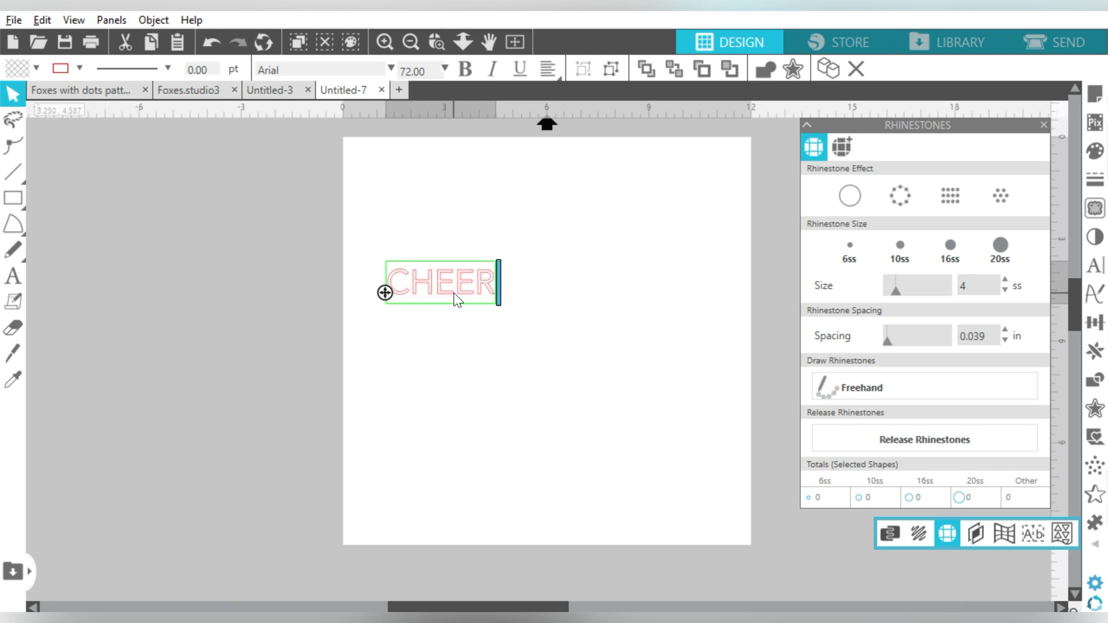
left_click(485, 367)
left_click_drag(469, 292, 638, 291)
- Set the CHEER text's font to Cheerleader and enlarge it to about 8.9 in wide
left_click(1096, 271)
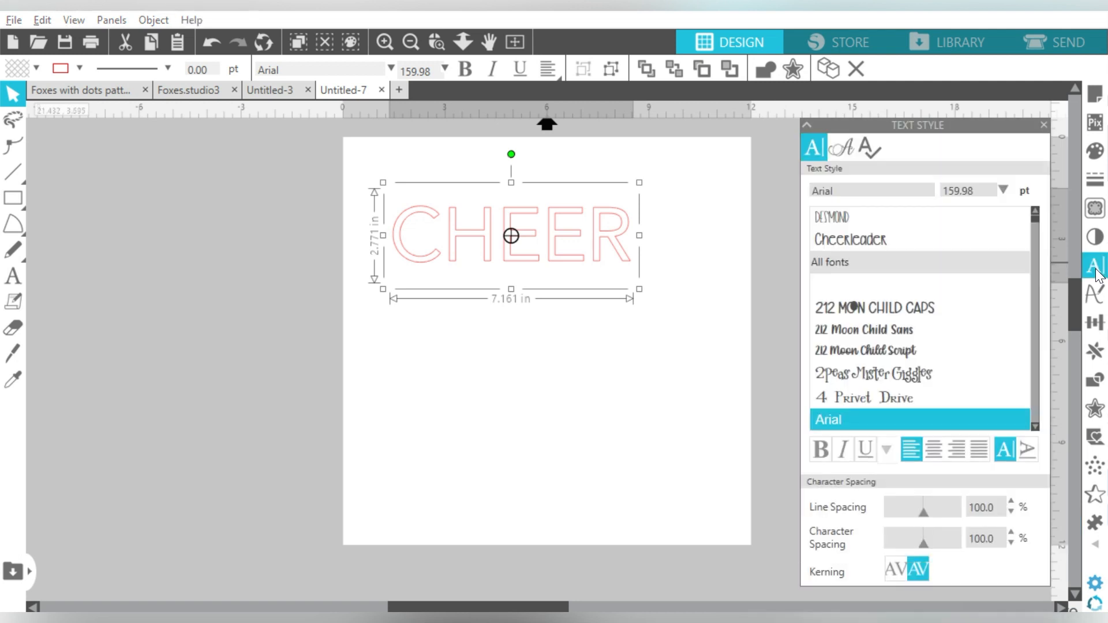
left_click(860, 241)
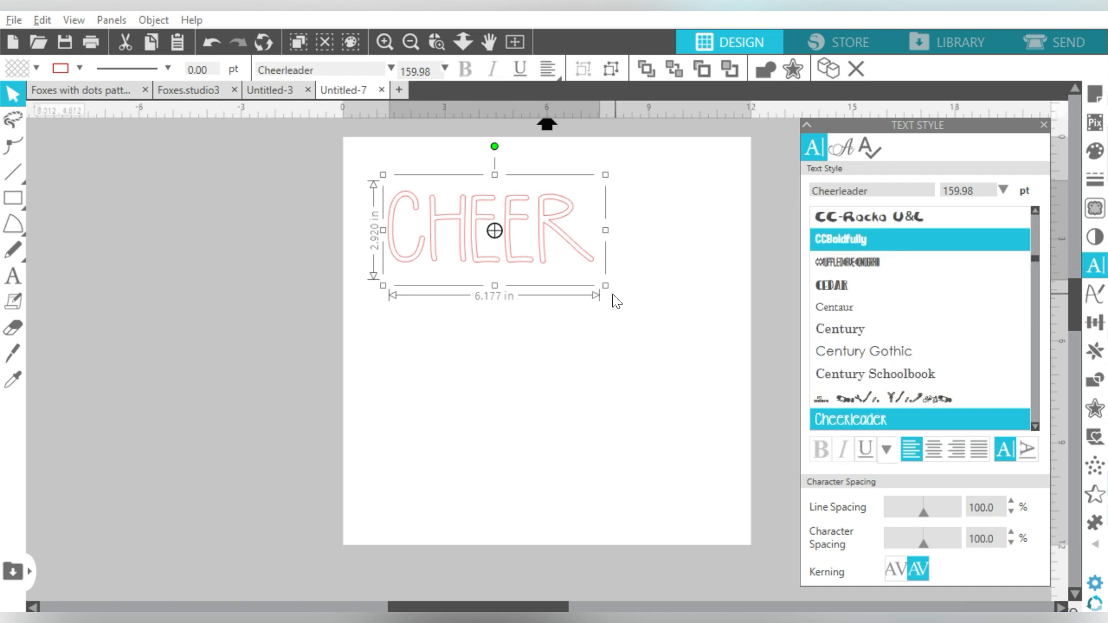
left_click_drag(604, 287, 702, 331)
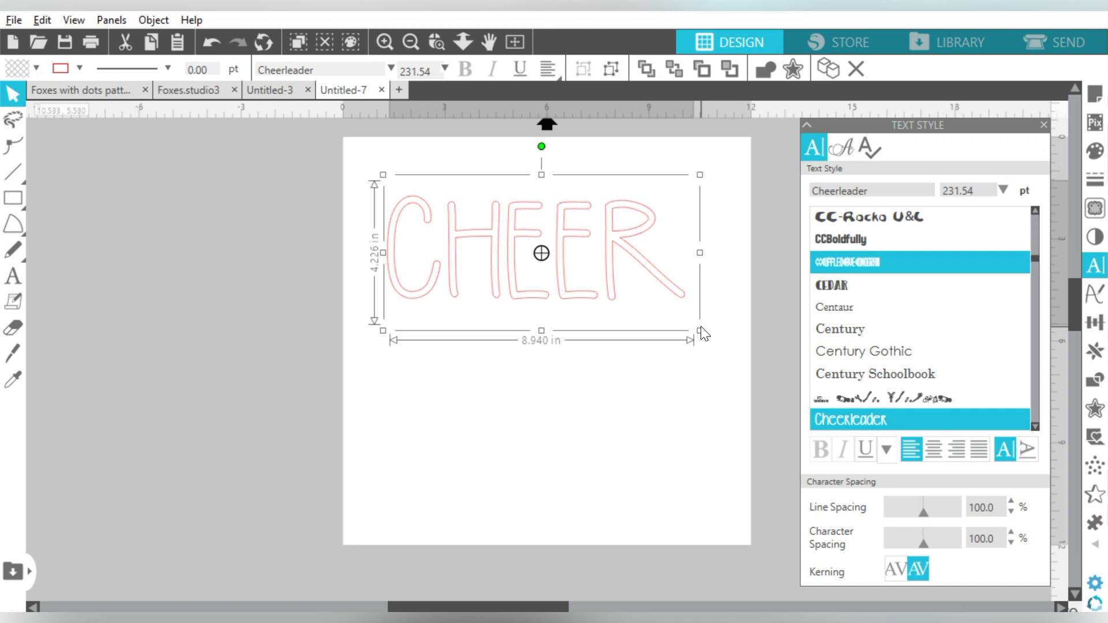
- Convert the CHEER text to rhinestones, trying the Edge and Linear Fill effects and settling on Radial Fill
left_click(1097, 545)
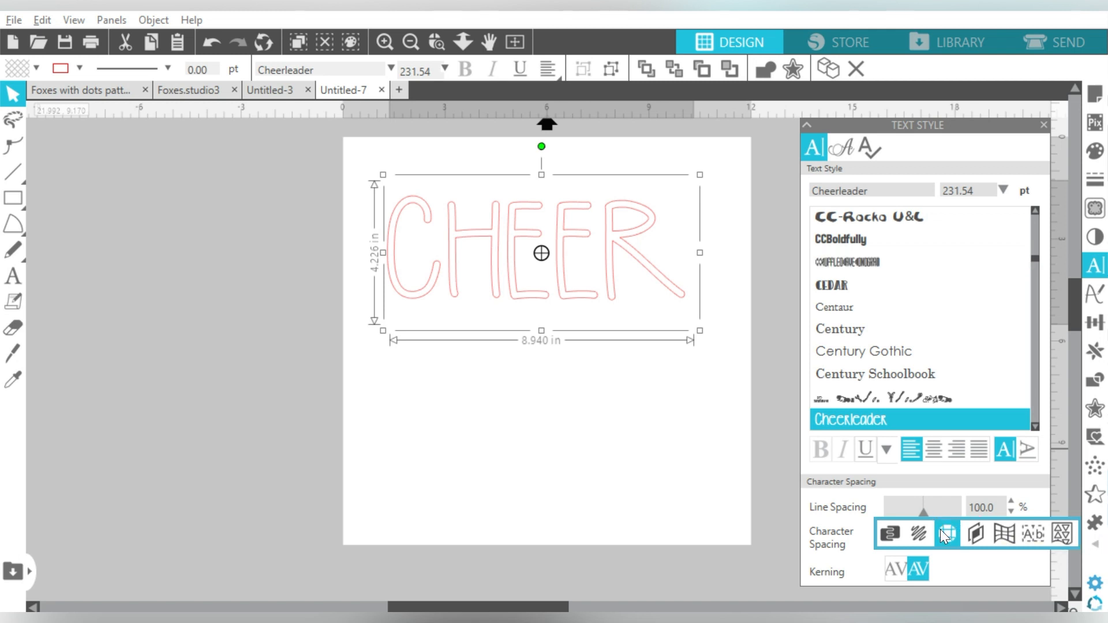
left_click(945, 534)
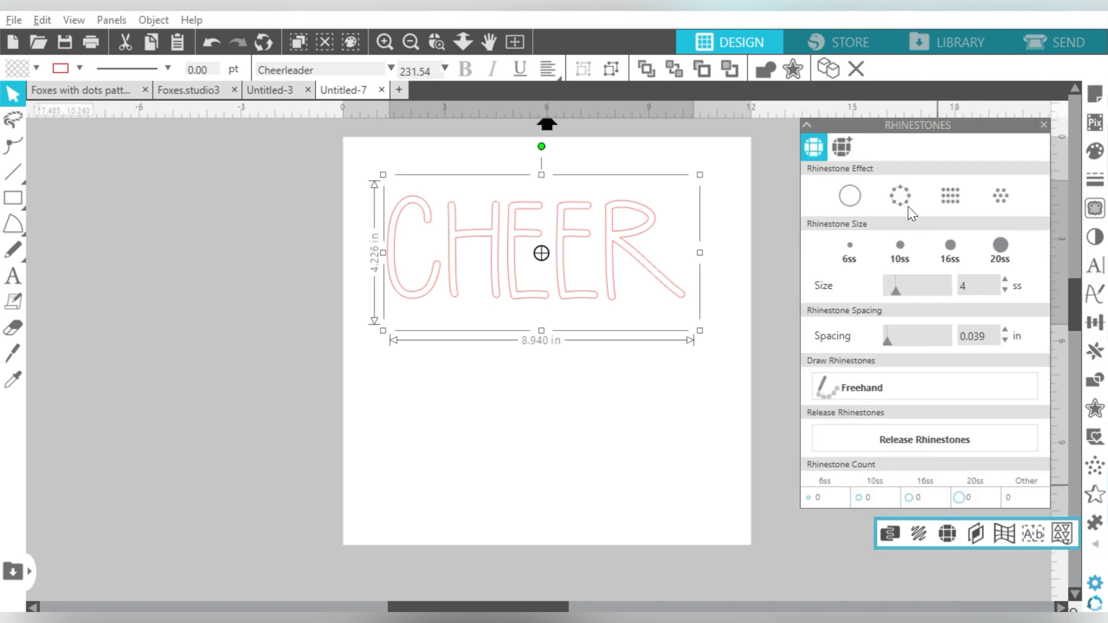
left_click(902, 197)
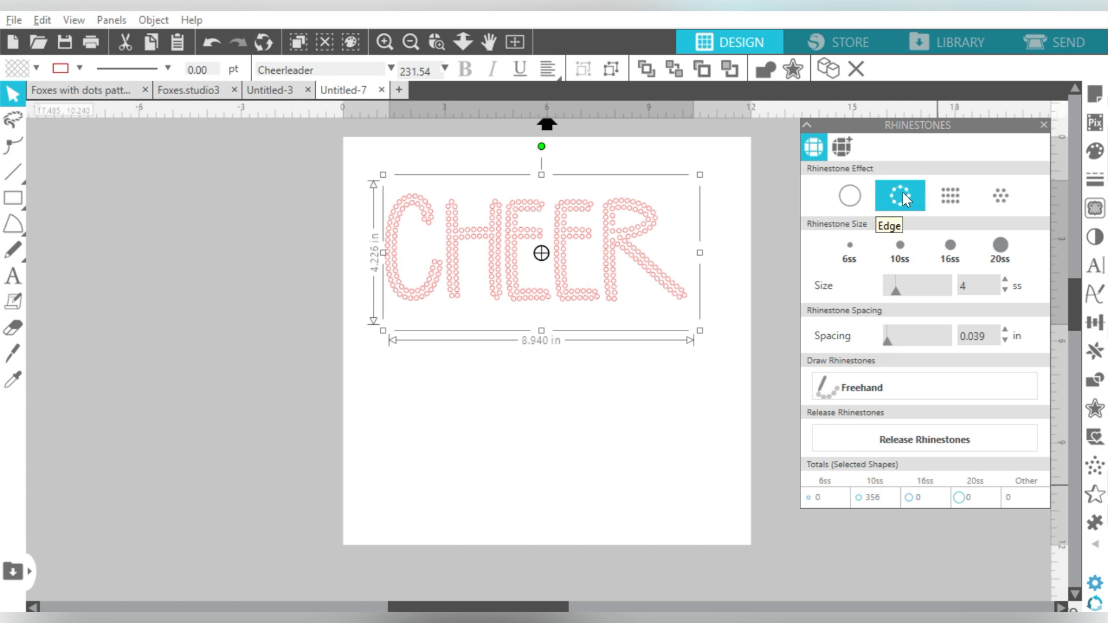
left_click(950, 195)
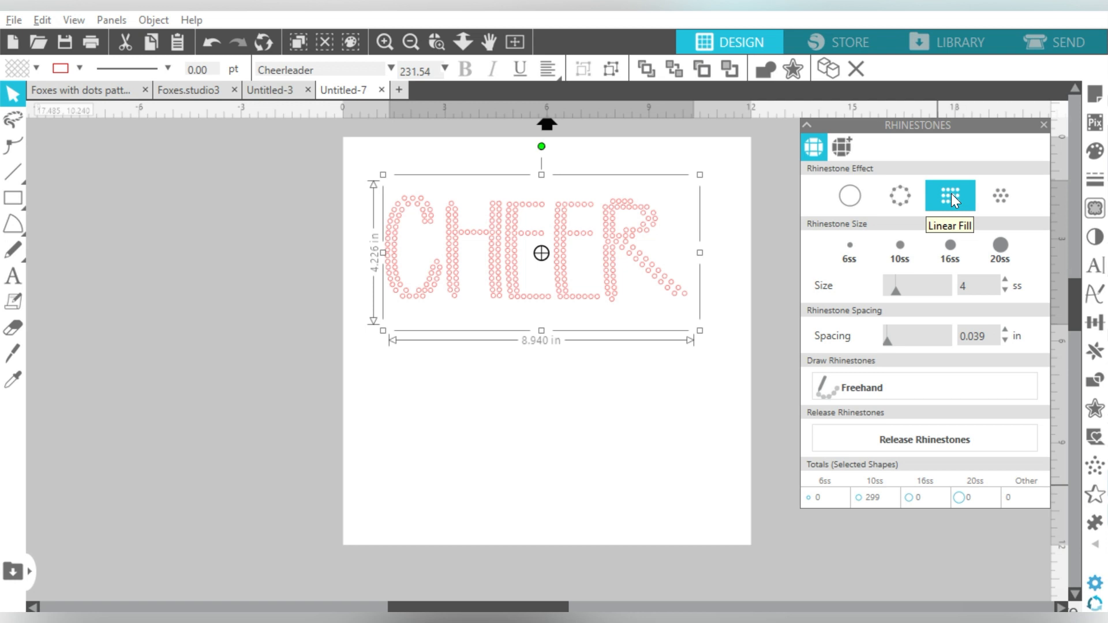
left_click(999, 195)
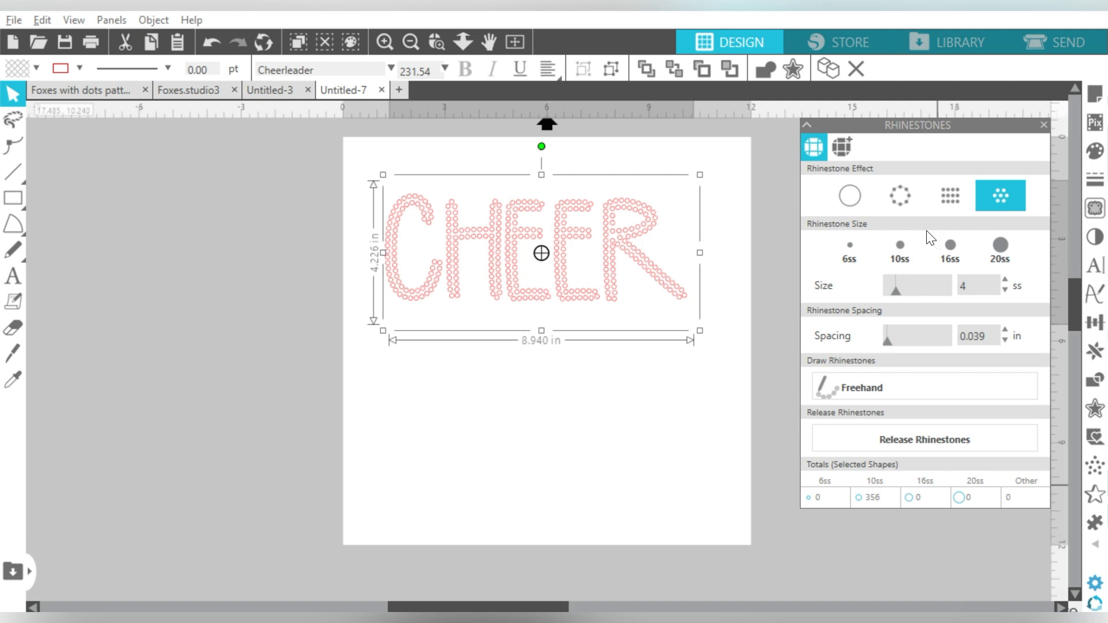
- Try the 6ss and 16ss stone sizes on the CHEER rhinestones and return to 10ss
left_click(849, 254)
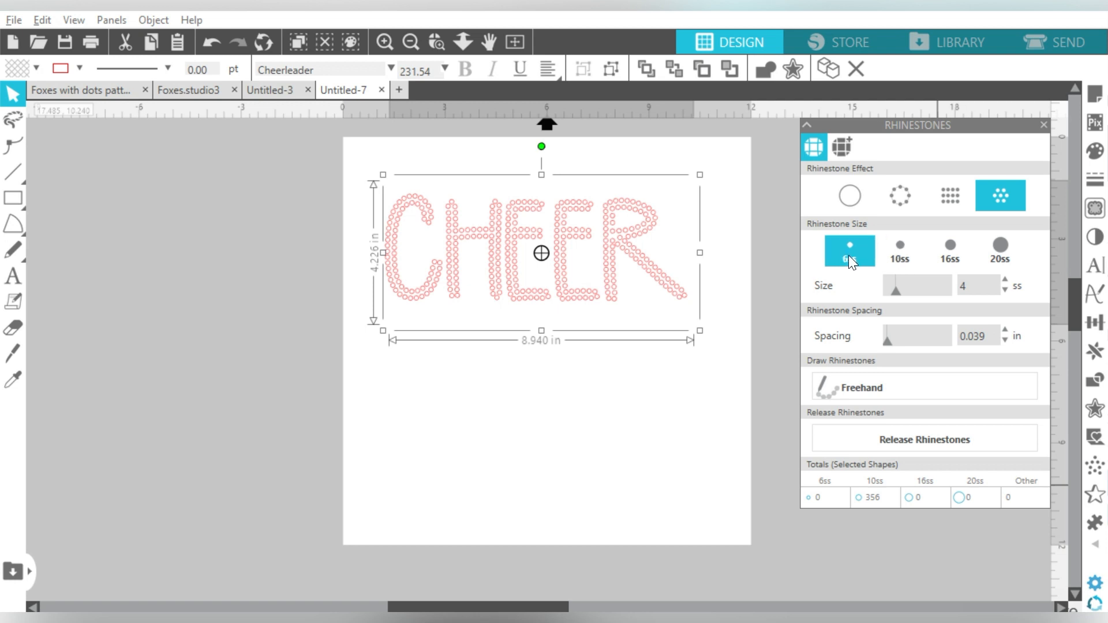
left_click(899, 254)
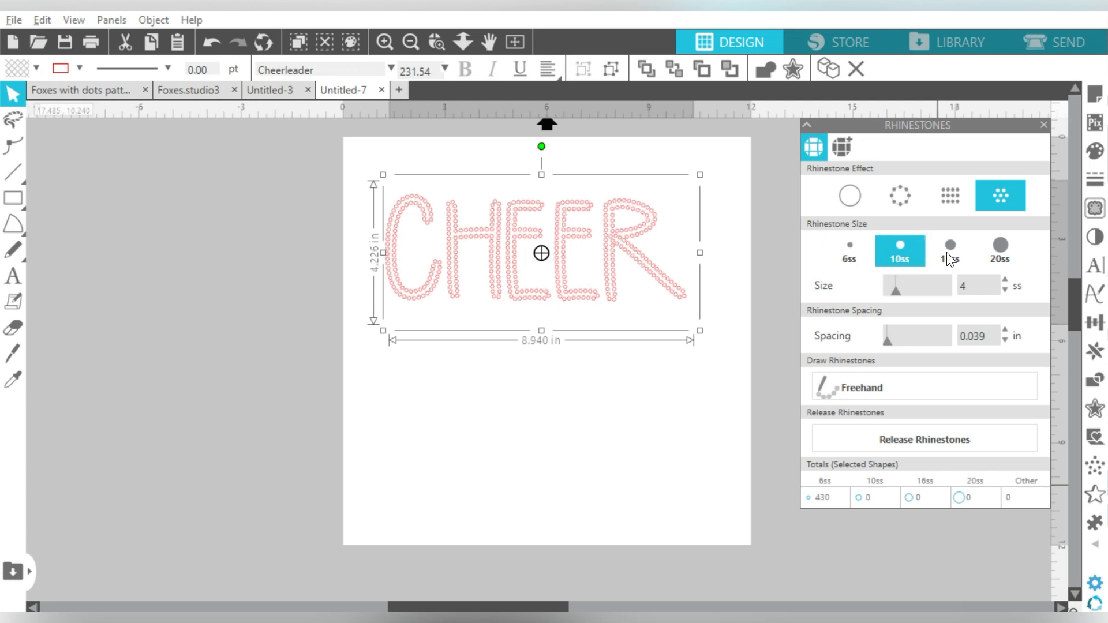
left_click(948, 251)
left_click(904, 248)
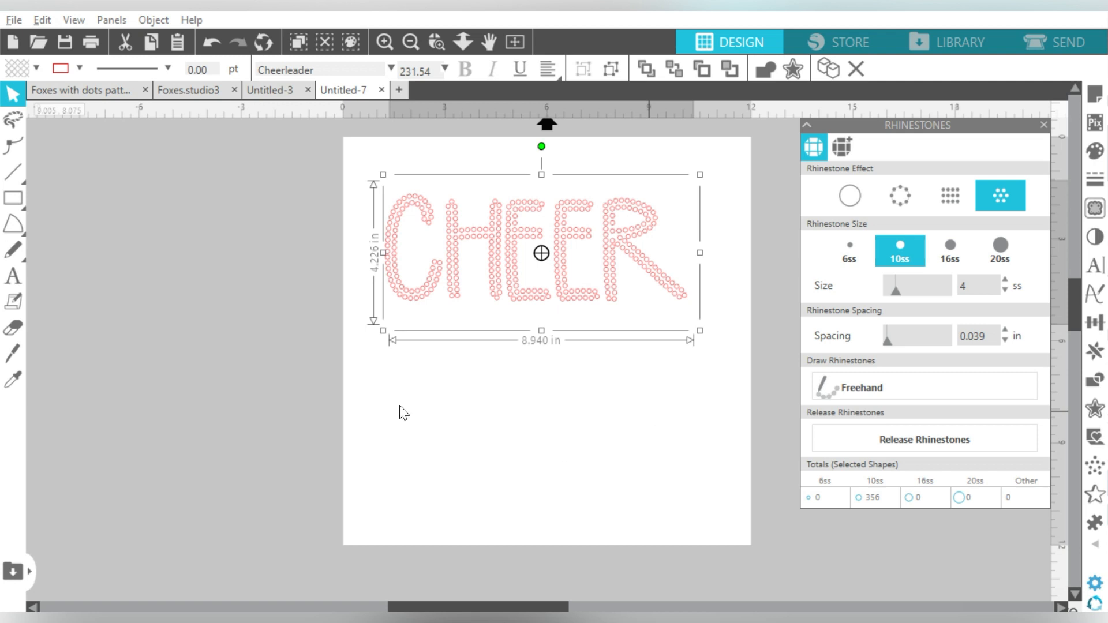
- Set both the fill and line color of the CHEER rhinestones to black
left_click(37, 68)
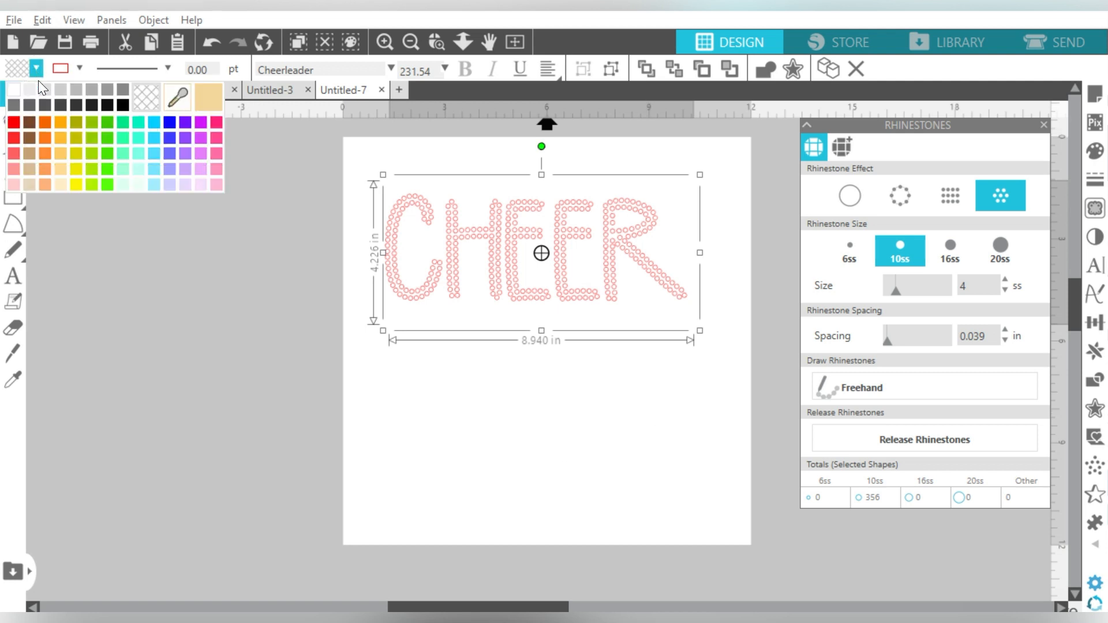
left_click(79, 67)
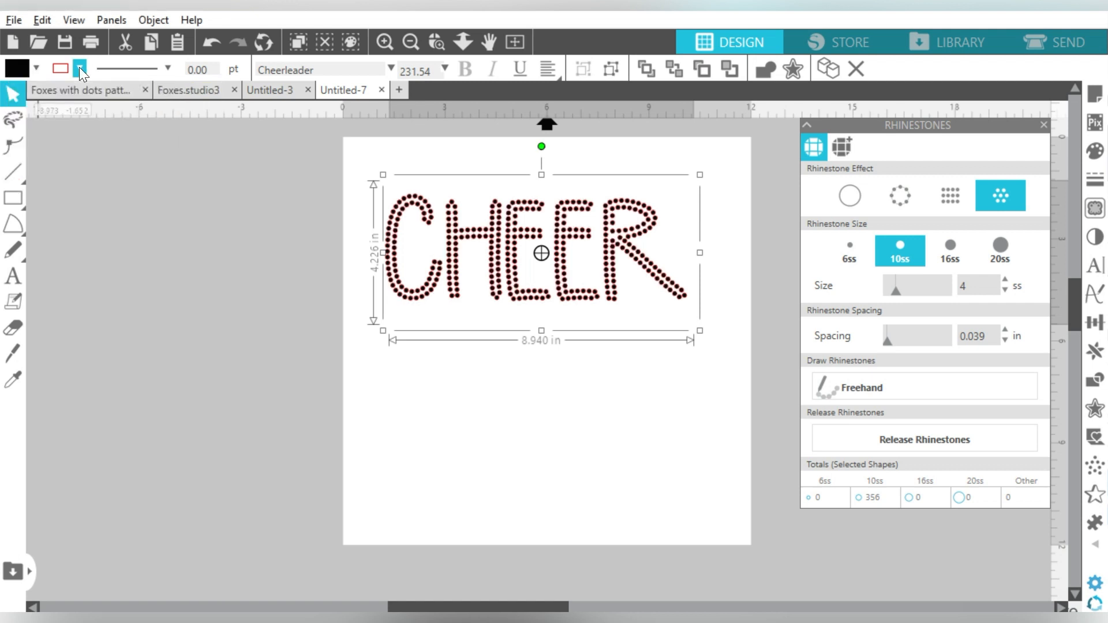
left_click(79, 67)
left_click(186, 90)
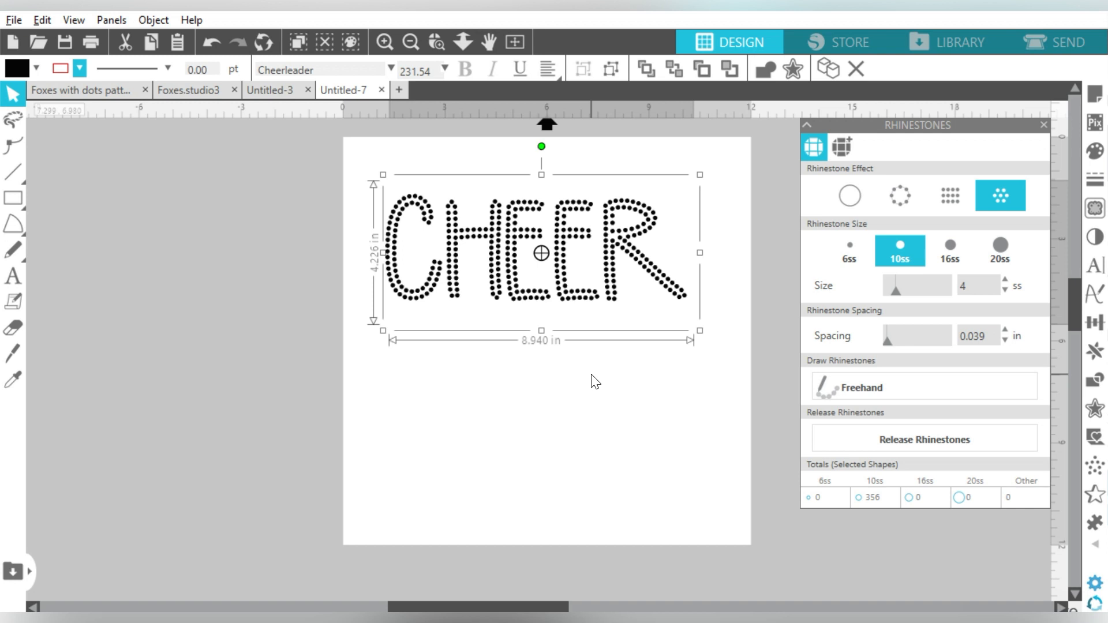
- Duplicate the rhinestone CHEER text below the original and set the copy's font to Cedar
key("i")
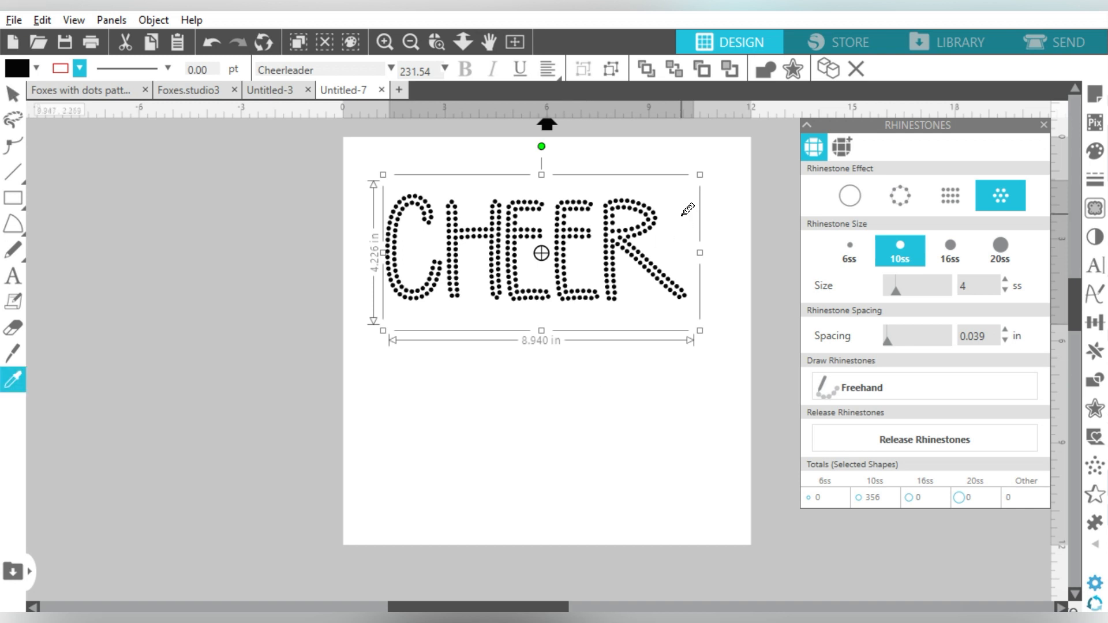
key("ctrl+d")
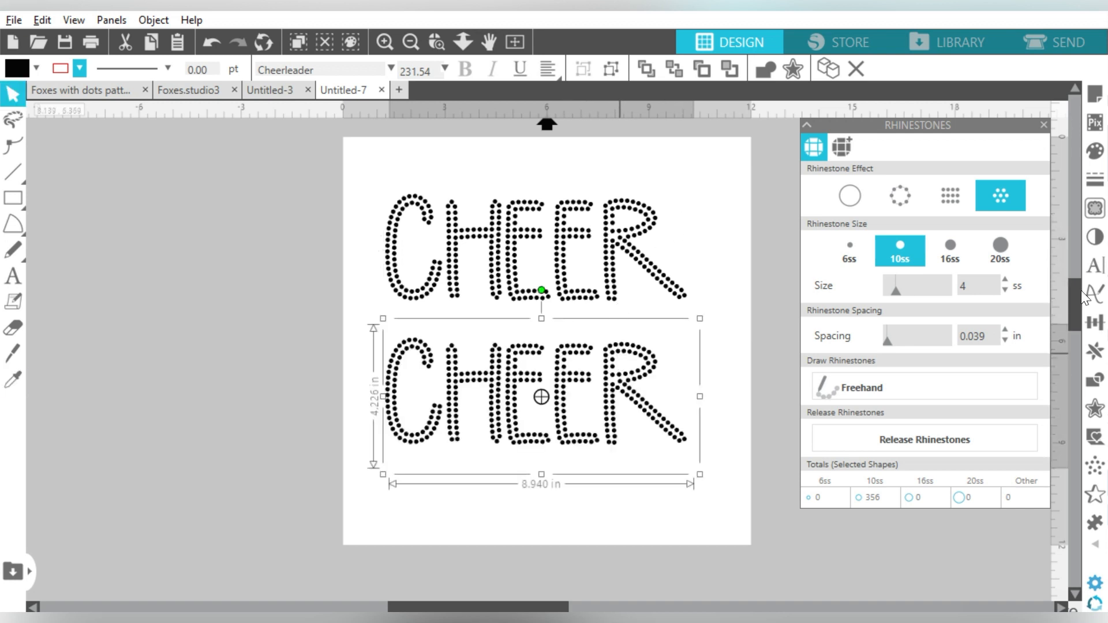
left_click(1105, 275)
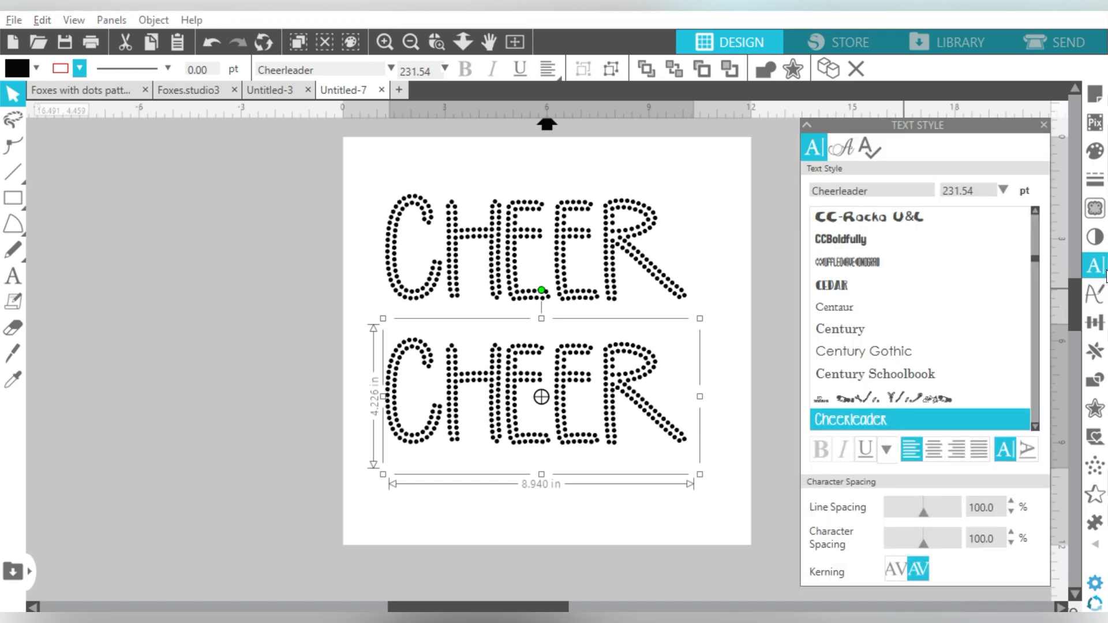
left_click(863, 282)
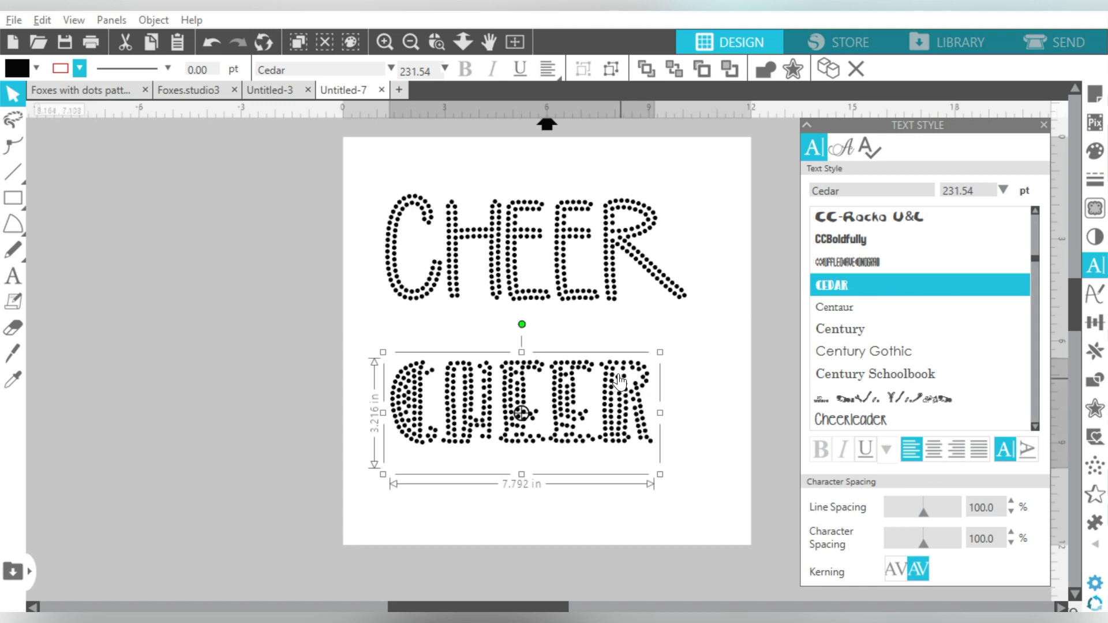
- Move the lower CHEER closer to the original and enlarge it to about 9.8 in wide
left_click_drag(566, 414, 557, 377)
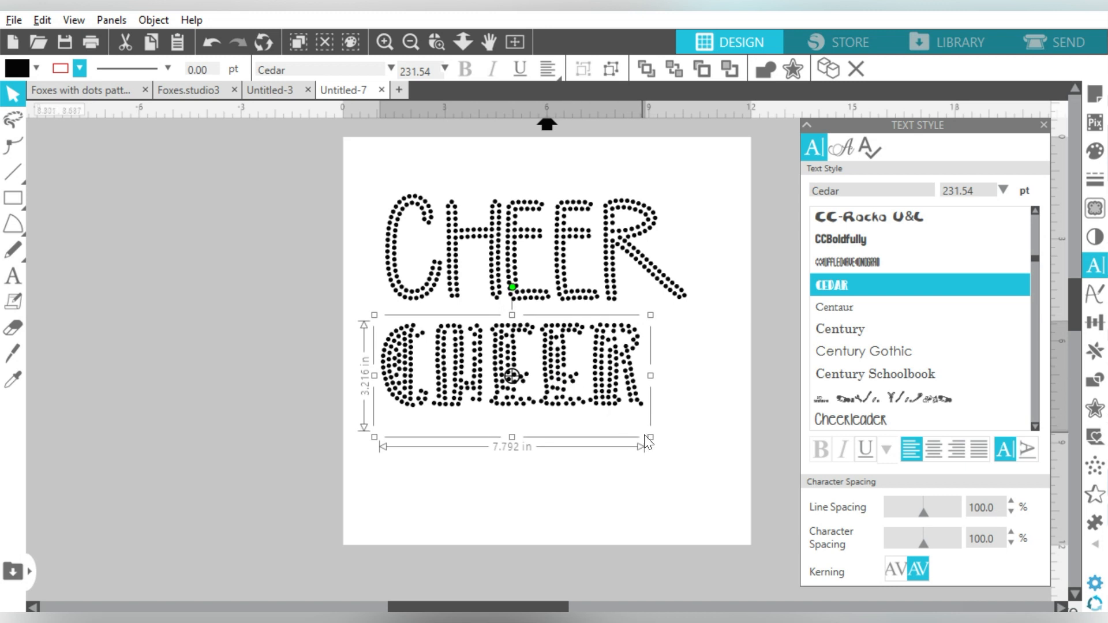
left_click_drag(652, 438, 705, 454)
left_click(742, 240)
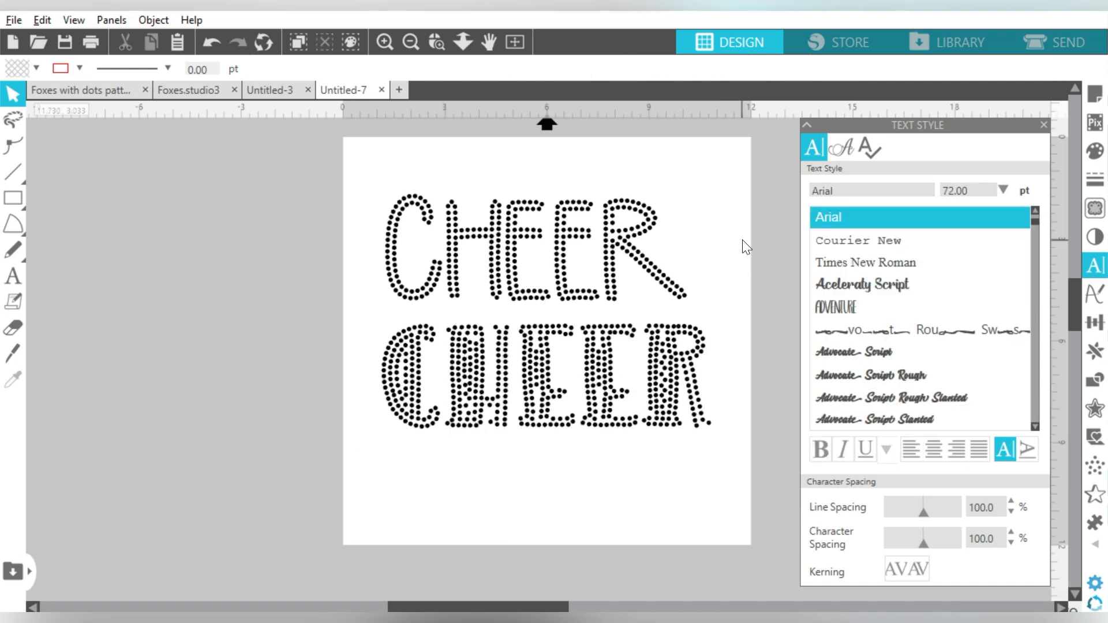
- Set the lower CHEER's font to Fattycakes Smooth, and move and shrink it to about 10.9 in wide
left_click(677, 365)
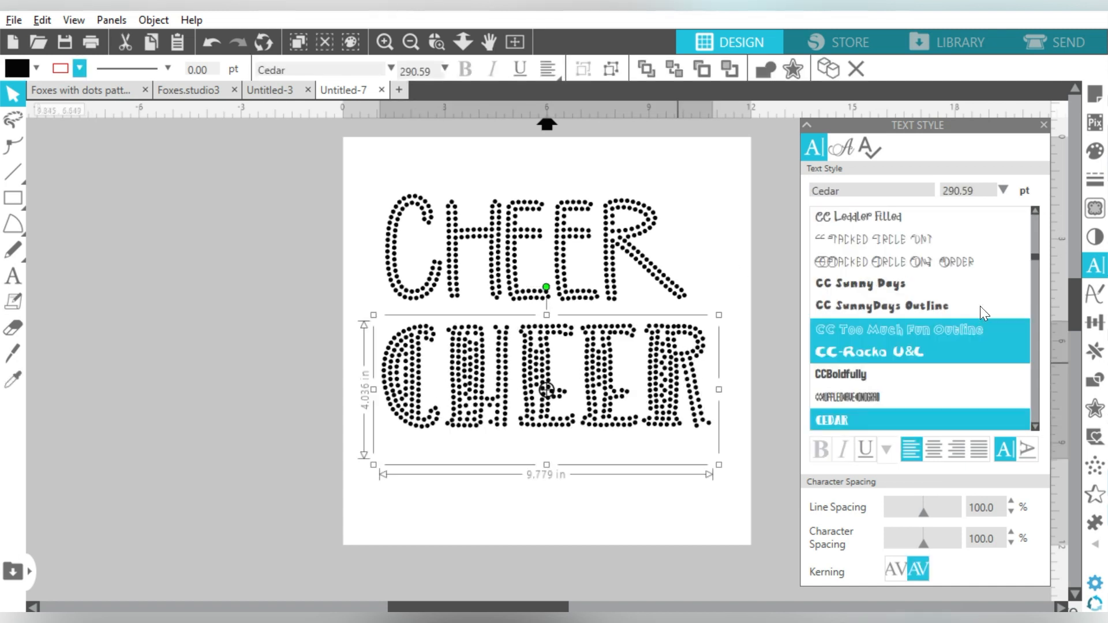
left_click(1036, 383)
left_click(1037, 383)
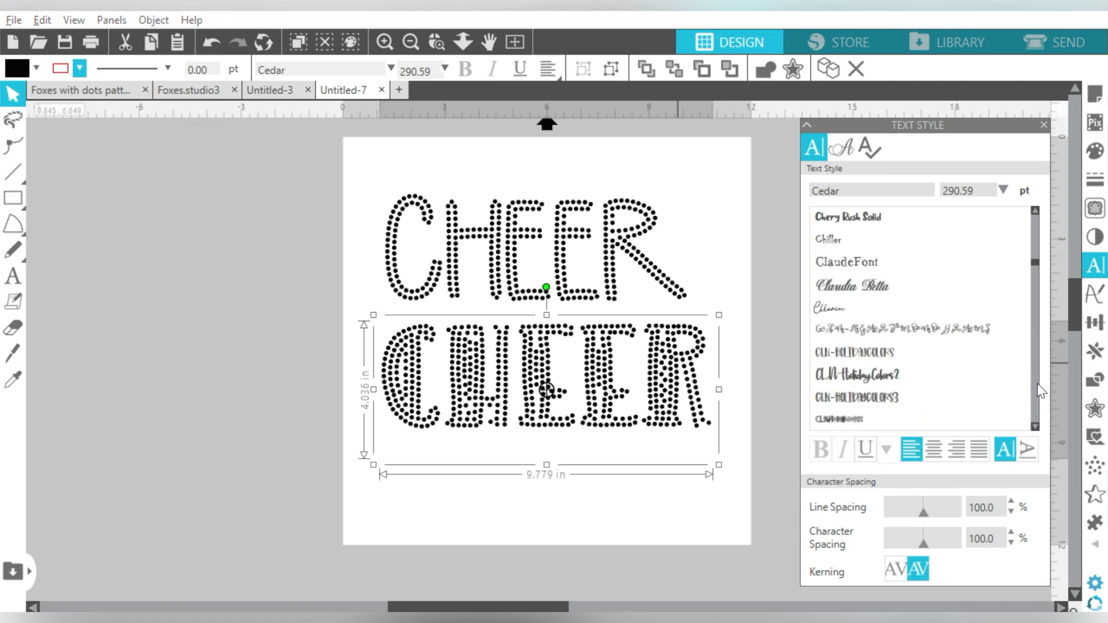
left_click(1037, 384)
left_click(1036, 383)
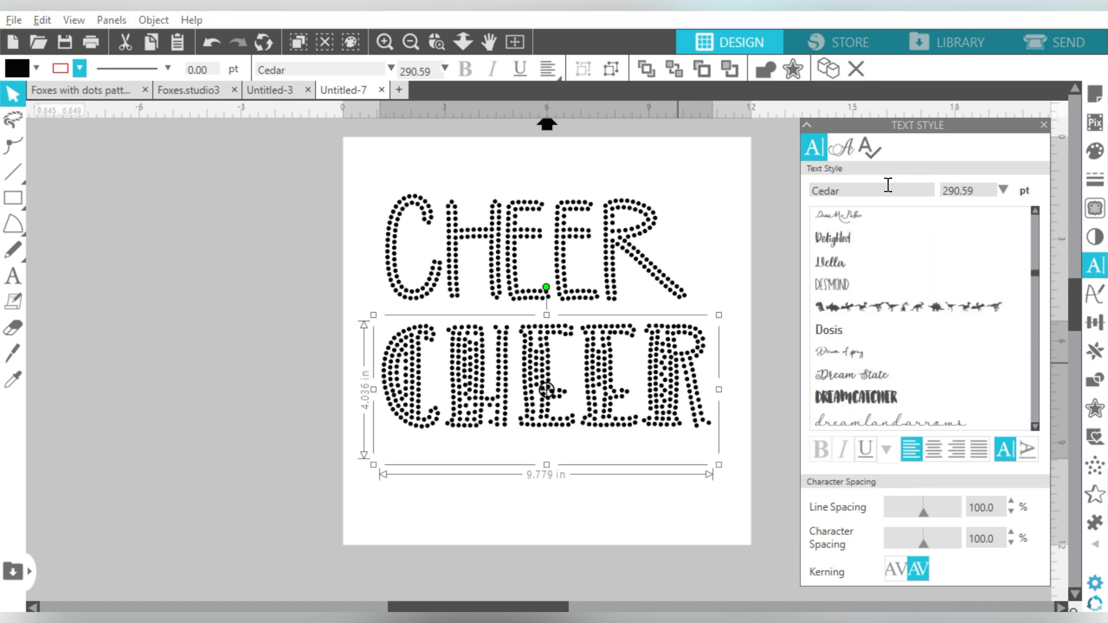
double_click(887, 189)
type("fattycakes sm")
key("Return")
left_click_drag(693, 357, 546, 368)
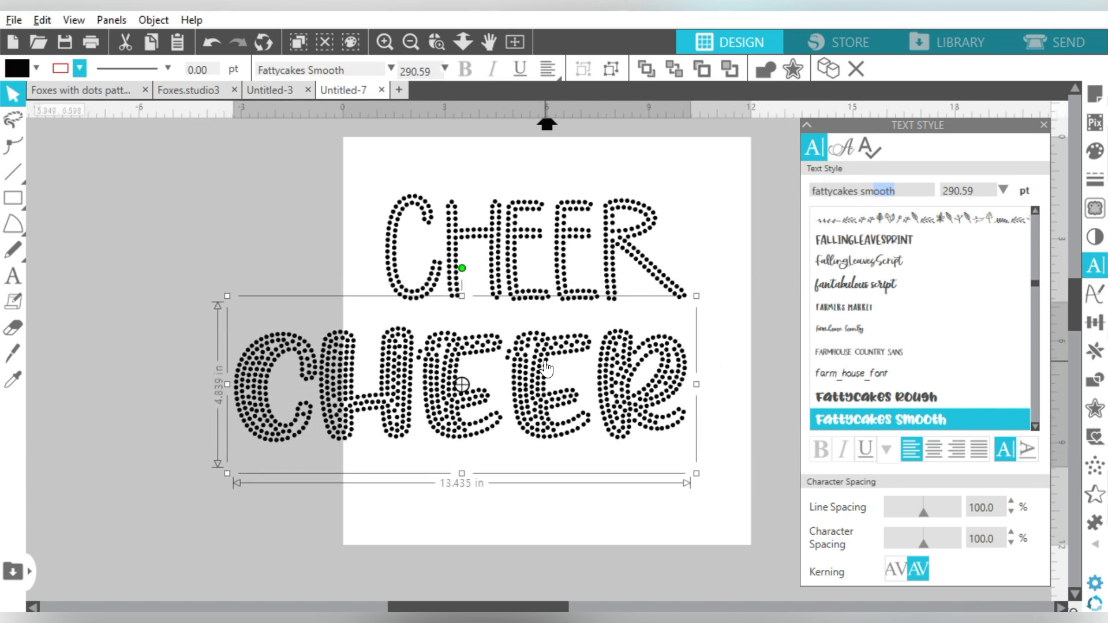
left_click_drag(230, 473, 312, 444)
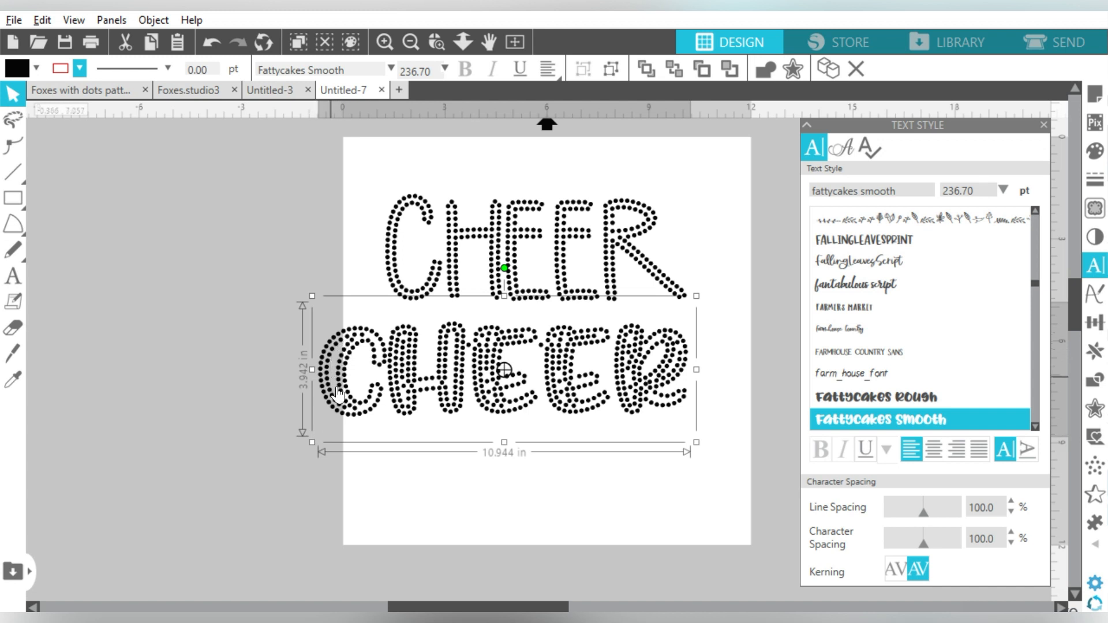
- Enlarge the lower CHEER to about 13.7 in wide for comparison and shrink it to about 10 in wide within the page
left_click_drag(311, 444, 230, 509)
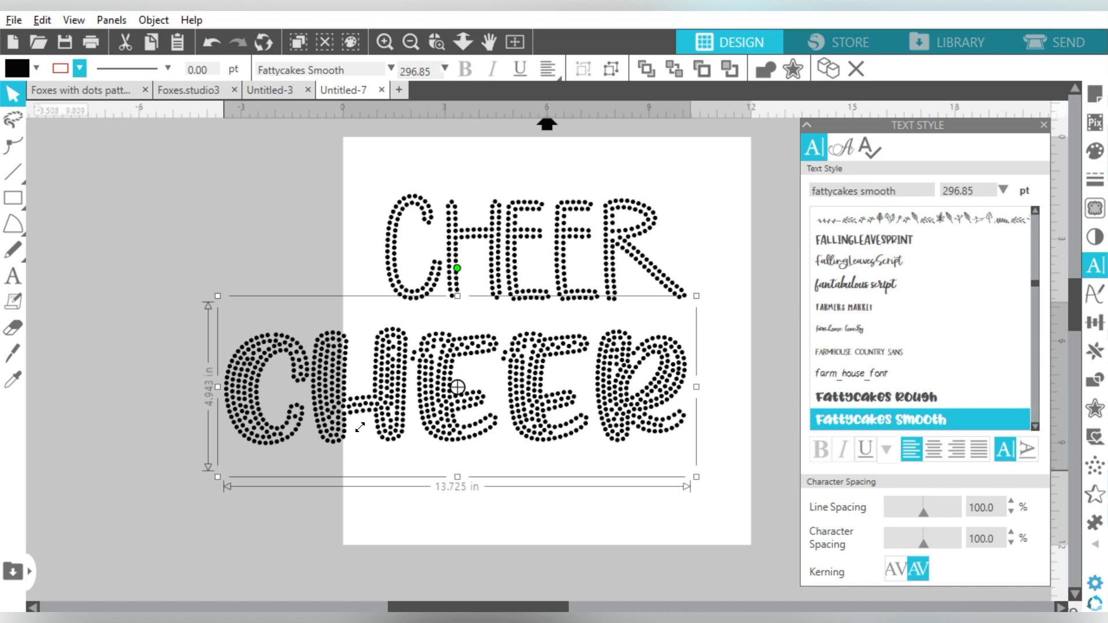
left_click_drag(217, 477, 223, 474)
left_click_drag(360, 427, 360, 427)
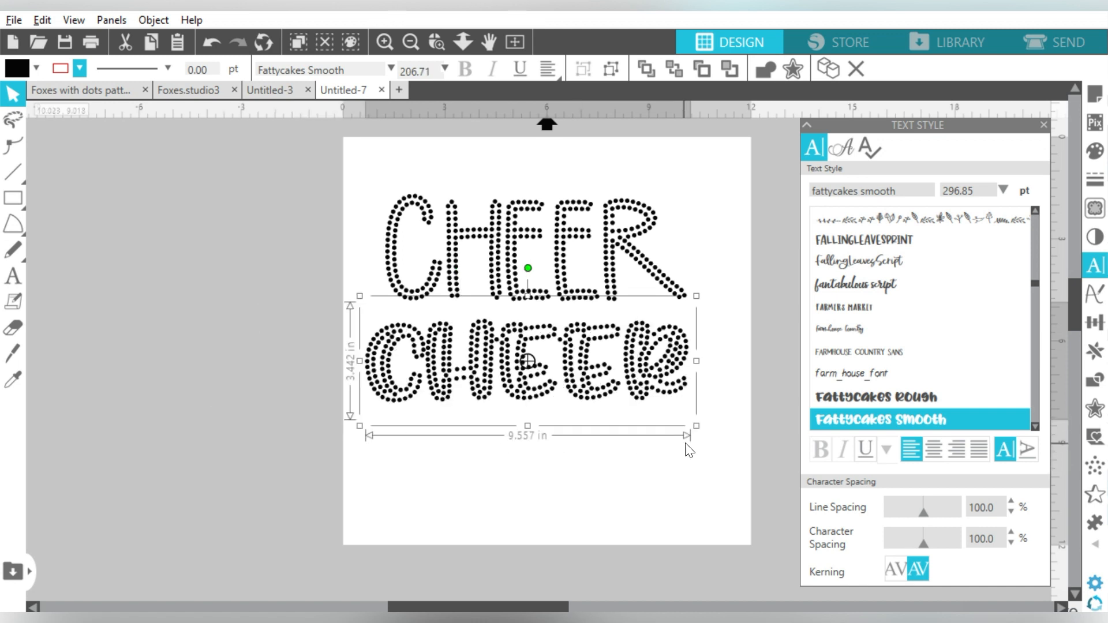
left_click_drag(696, 425, 711, 436)
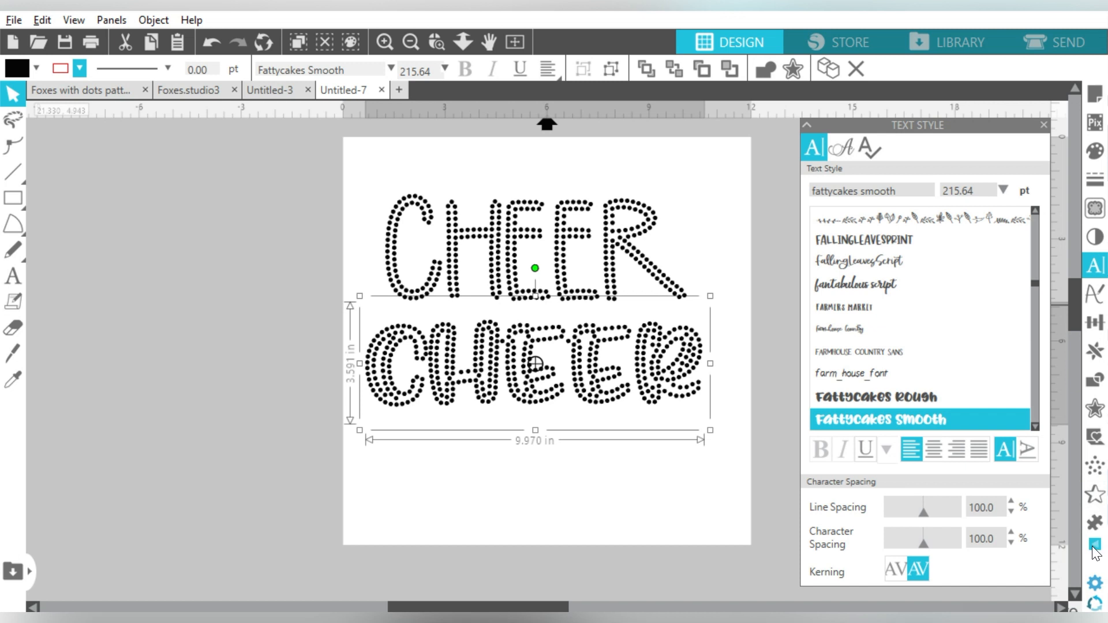
- Change the rhinestone effect of the lower CHEER to Linear Fill
mouse_move(1095, 543)
left_click(944, 536)
left_click(961, 194)
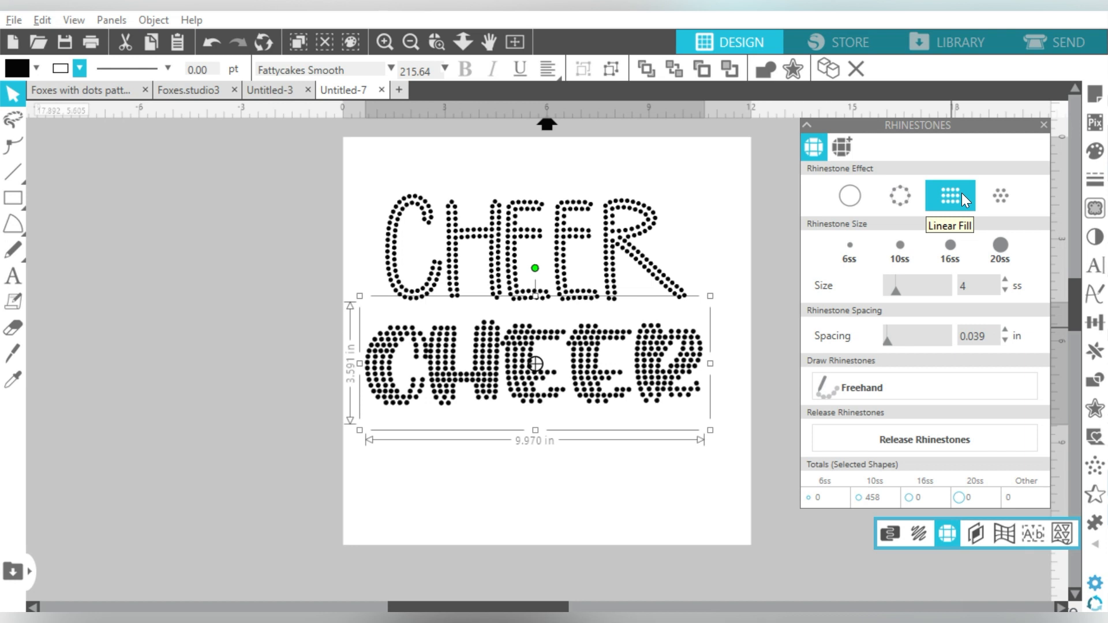
- Set the lower CHEER's font to Uncle Grump and enlarge the text to about 9.5 in wide
left_click(1099, 266)
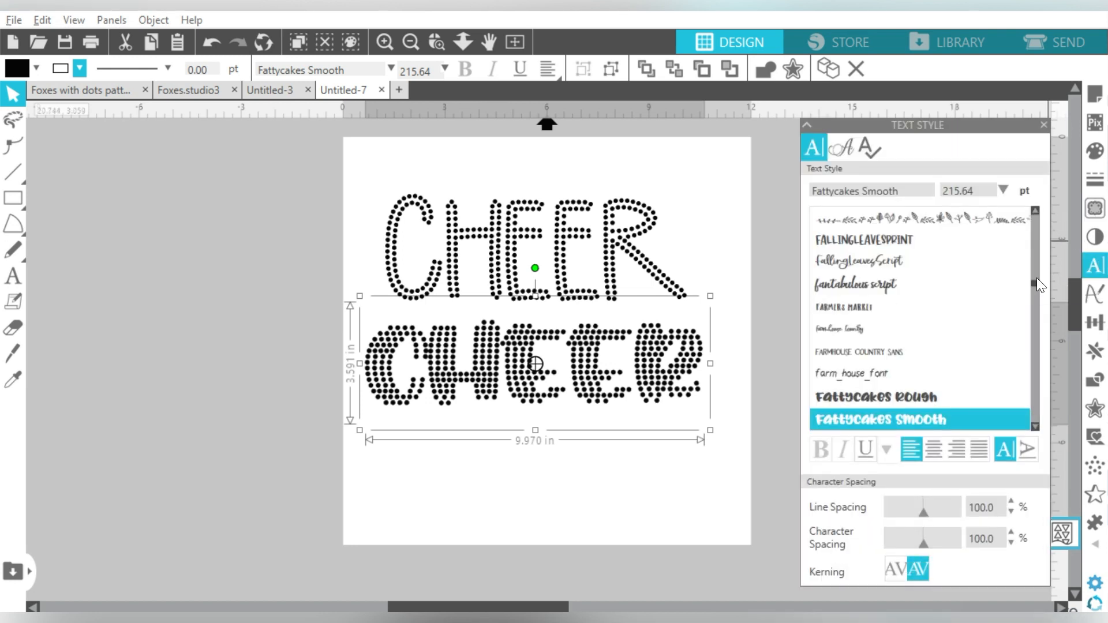
left_click_drag(1033, 283, 1036, 386)
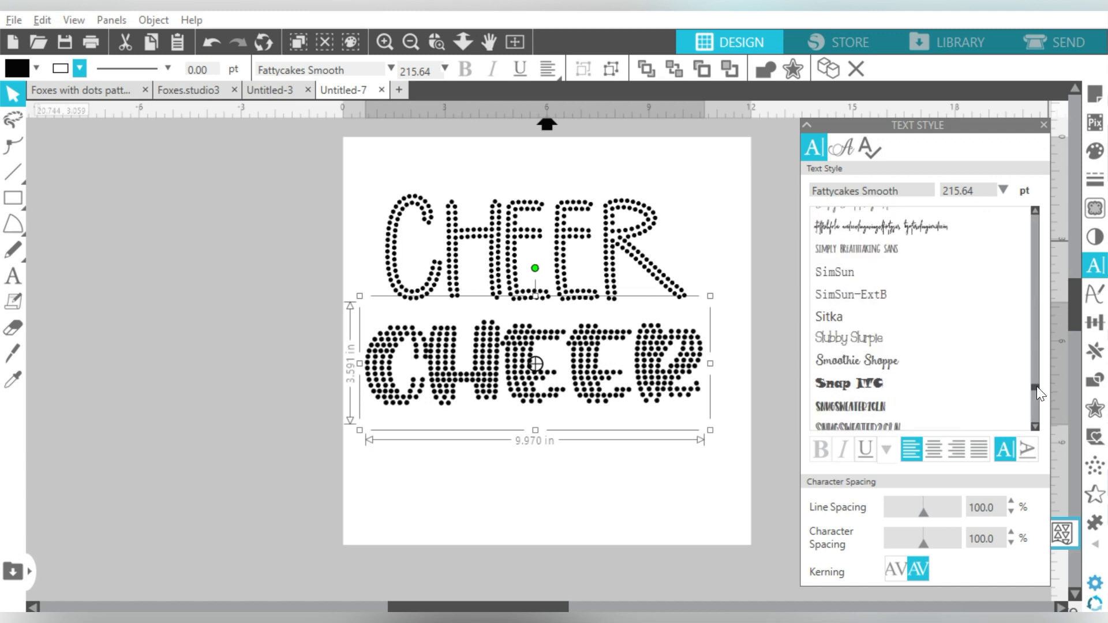
left_click_drag(1036, 386, 1036, 406)
left_click(870, 348)
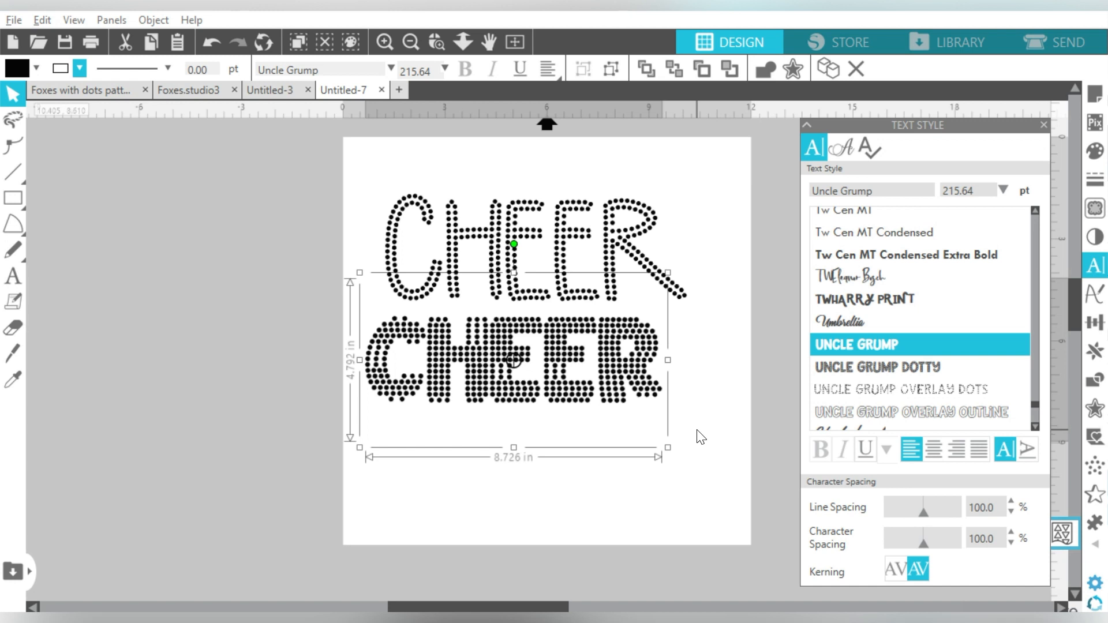
left_click_drag(687, 445, 695, 463)
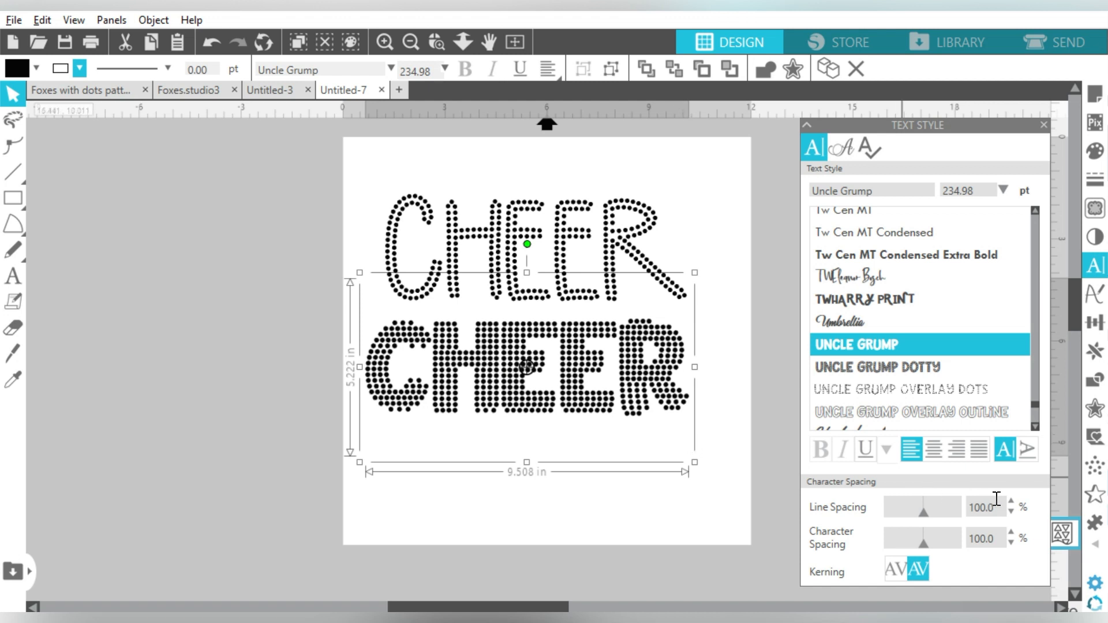
- Increase the lower CHEER's character spacing to 110% and deselect the text
left_click(1010, 532)
left_click(1010, 531)
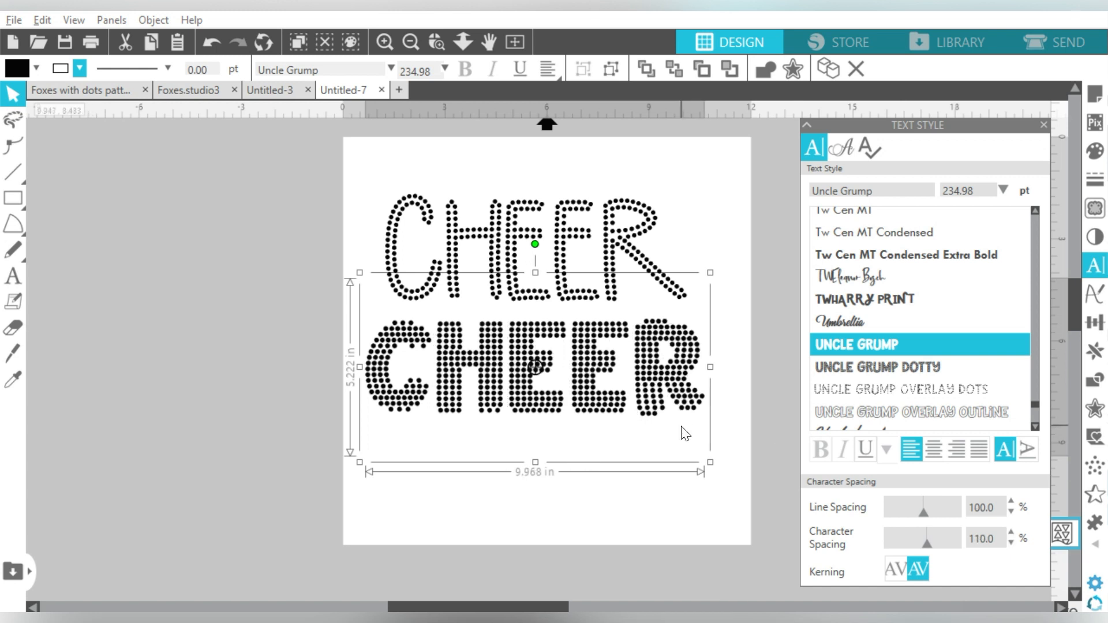
left_click(675, 479)
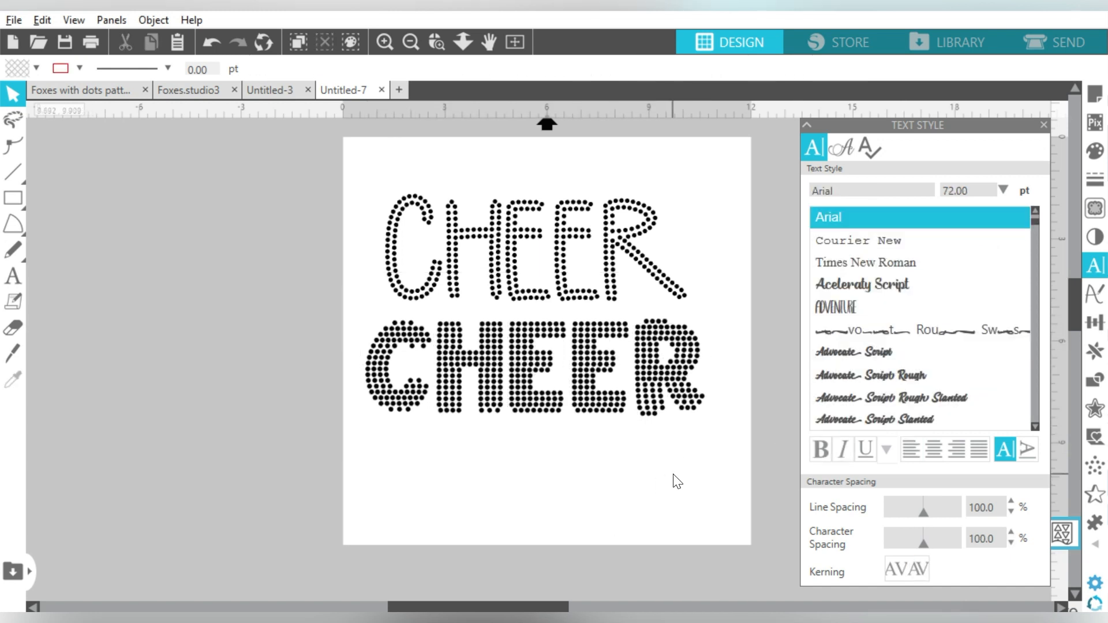
- Try the Radial Fill and Edge rhinestone effects on the lower CHEER and return it to Linear Fill
left_click(604, 367)
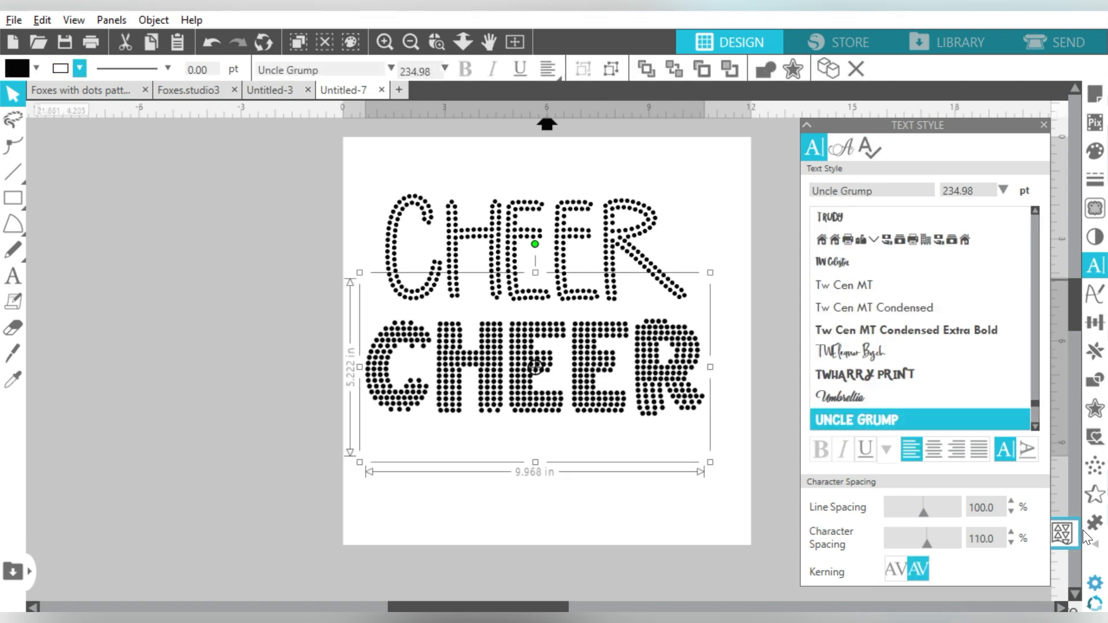
left_click(1043, 124)
left_click(947, 533)
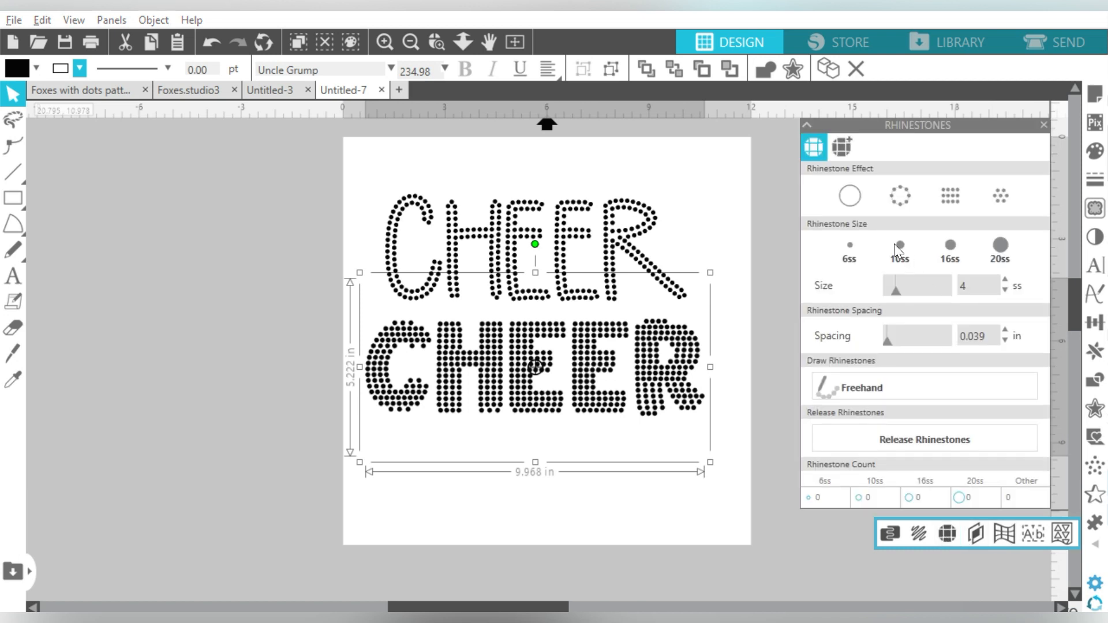
left_click(1000, 193)
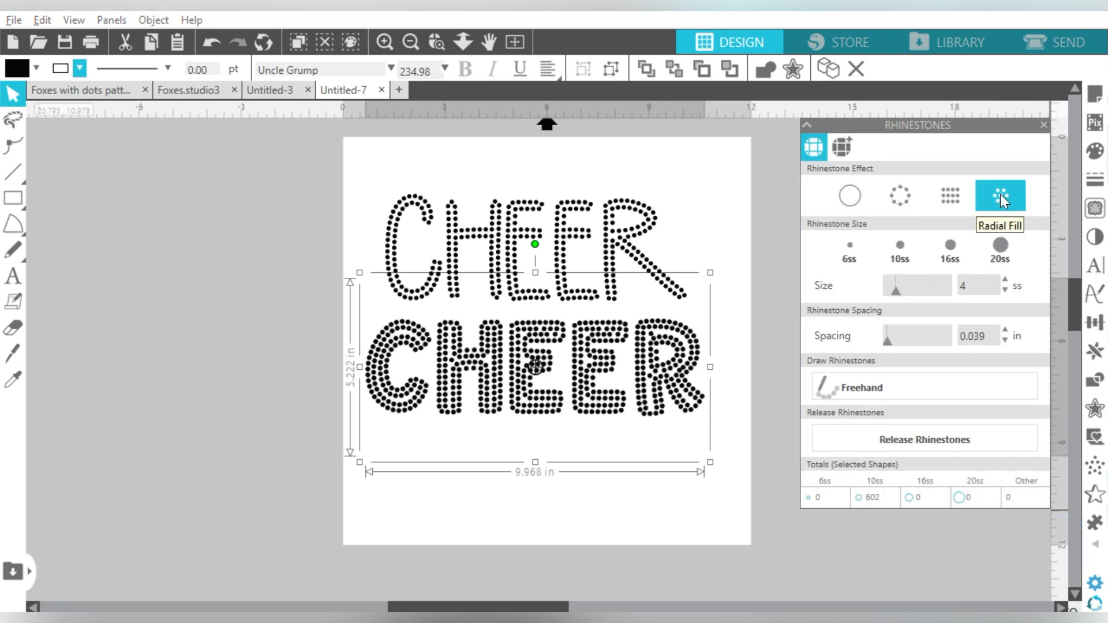
left_click(899, 198)
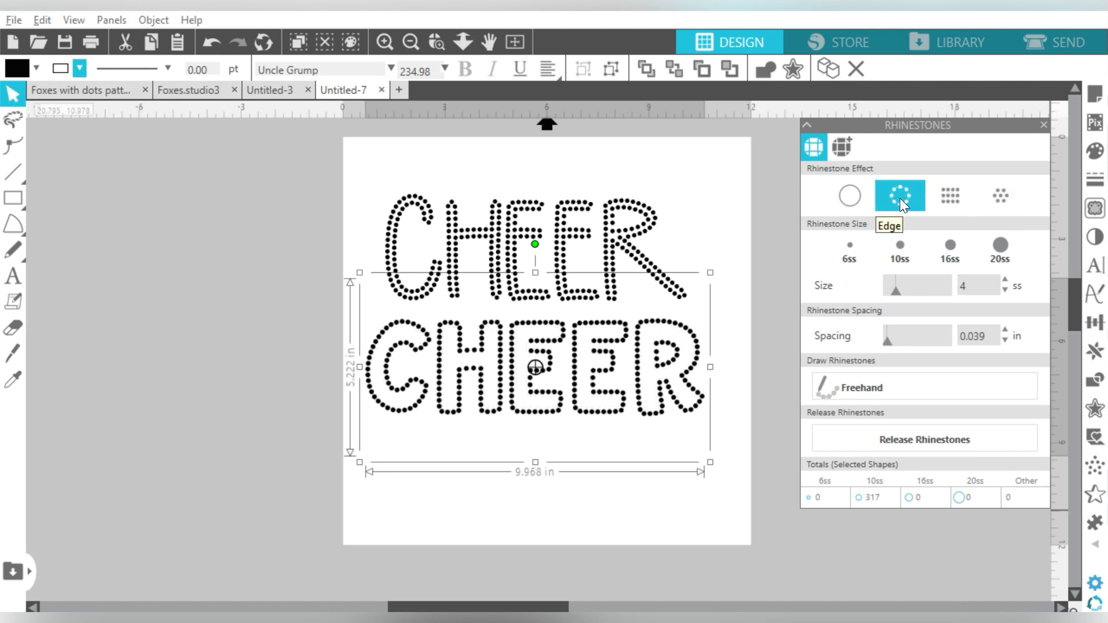
left_click(948, 199)
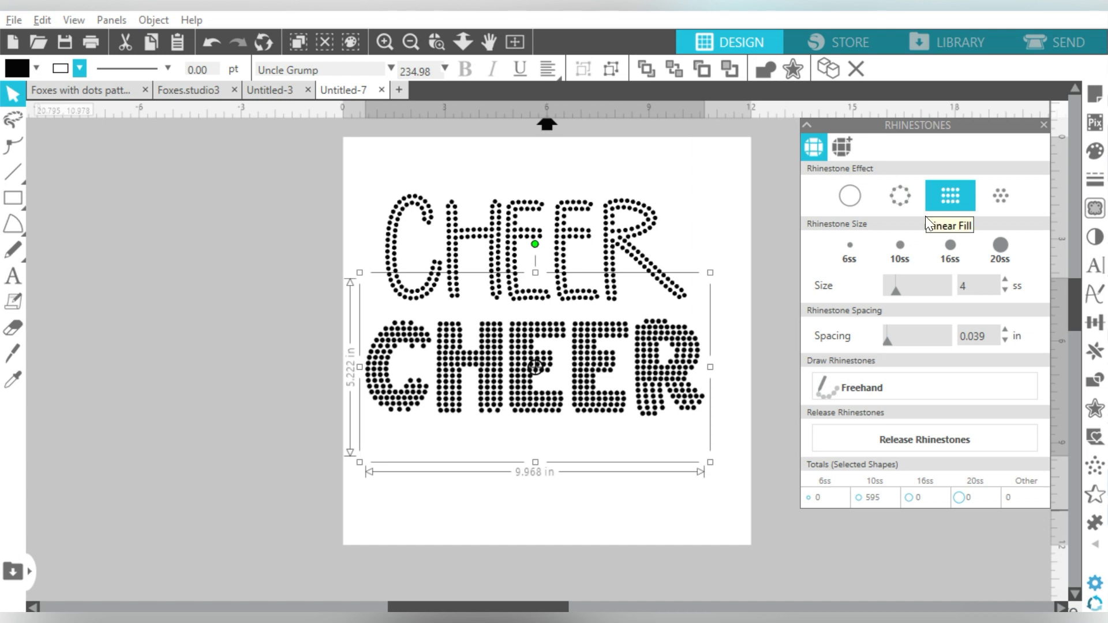
- Select both CHEER designs together, move them off the left side of the page, and deselect them
left_click_drag(722, 223, 624, 370)
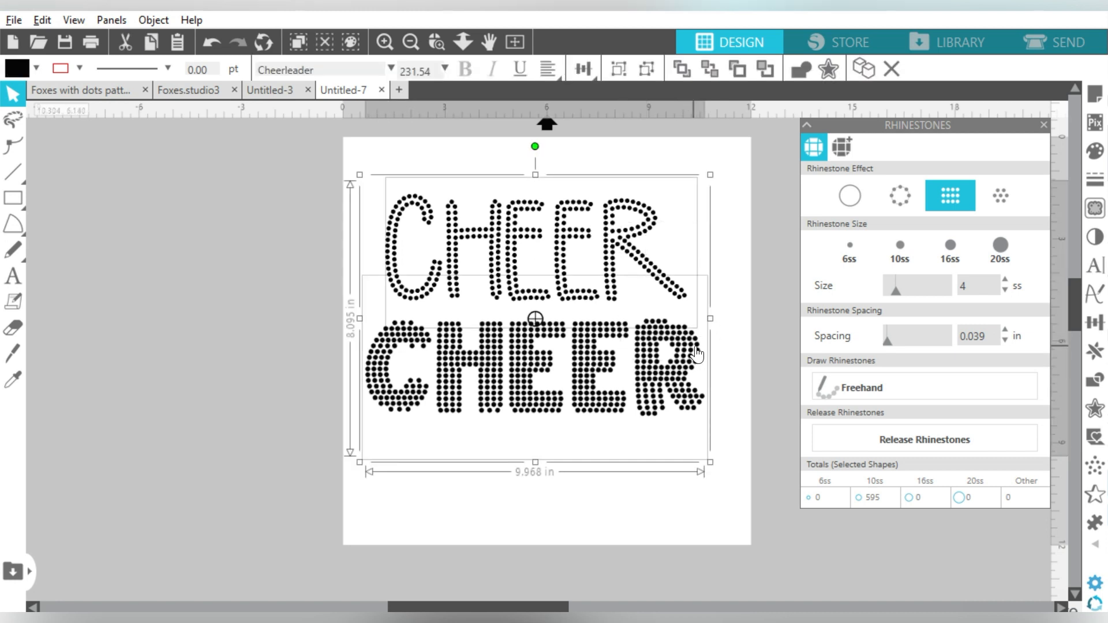
left_click_drag(695, 354, 307, 364)
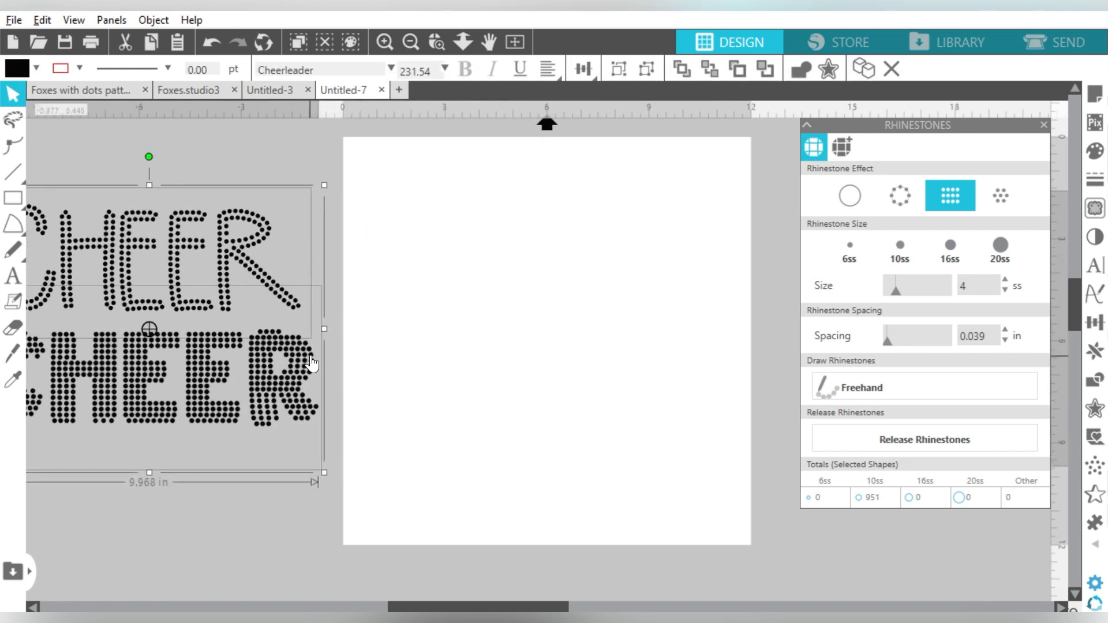
left_click(426, 371)
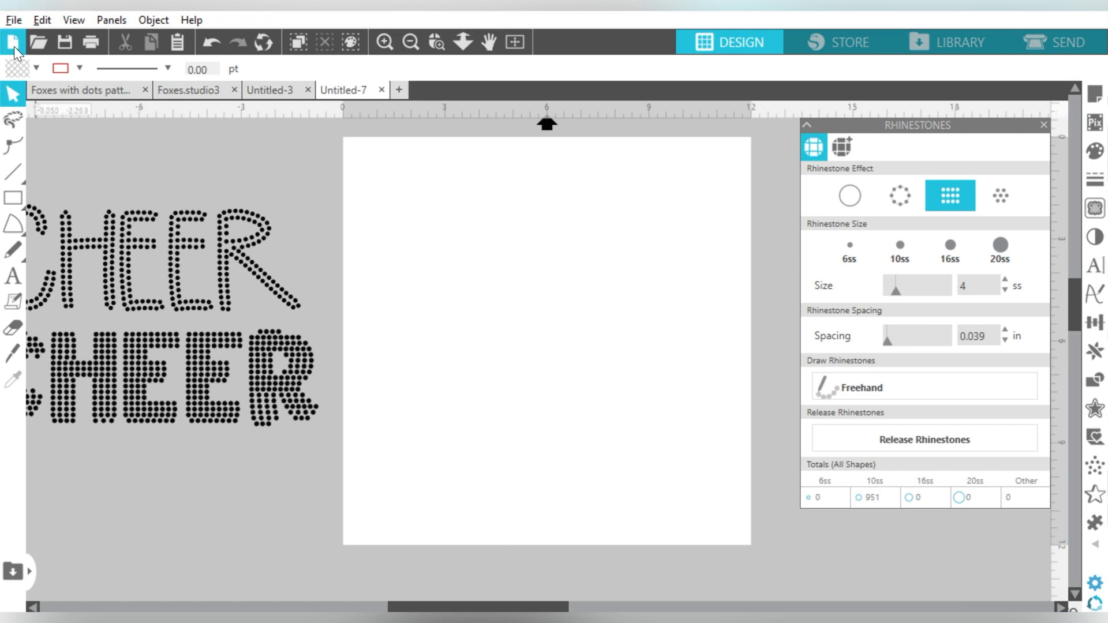
- Merge the red-304570 heart file from the Downloads folder into the design and position it on the page
left_click(11, 20)
left_click(23, 115)
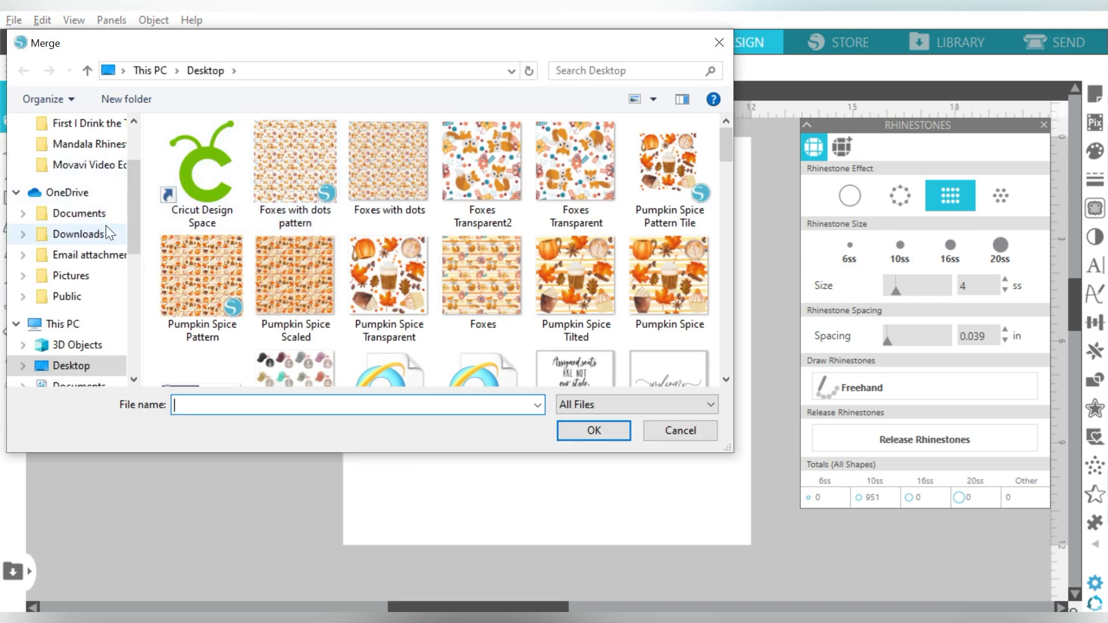
left_click_drag(131, 226, 134, 194)
left_click(78, 178)
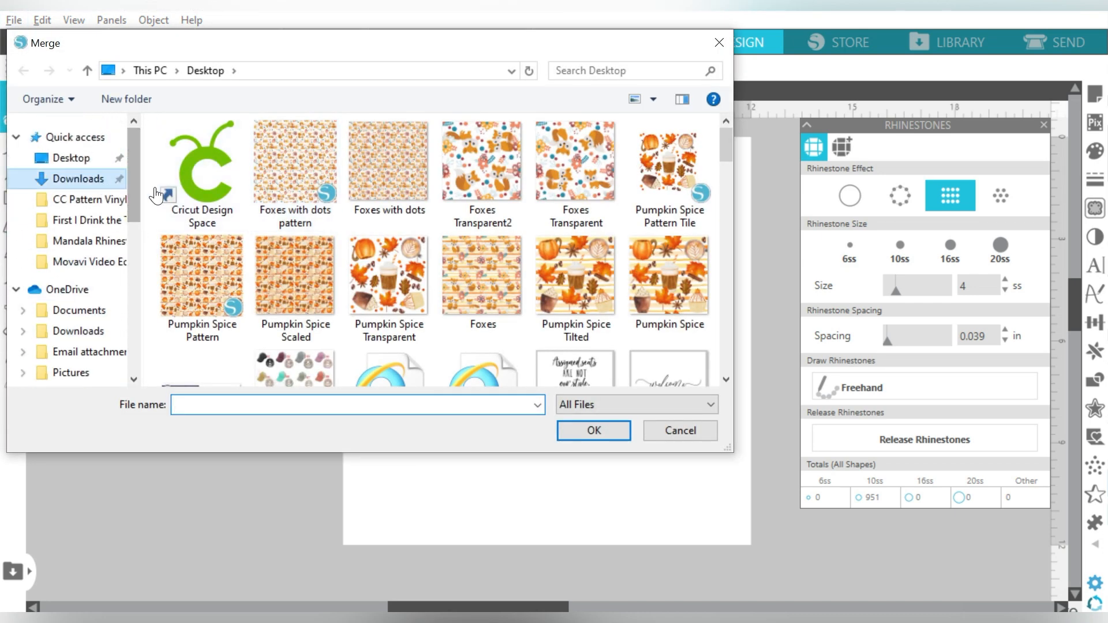
double_click(203, 186)
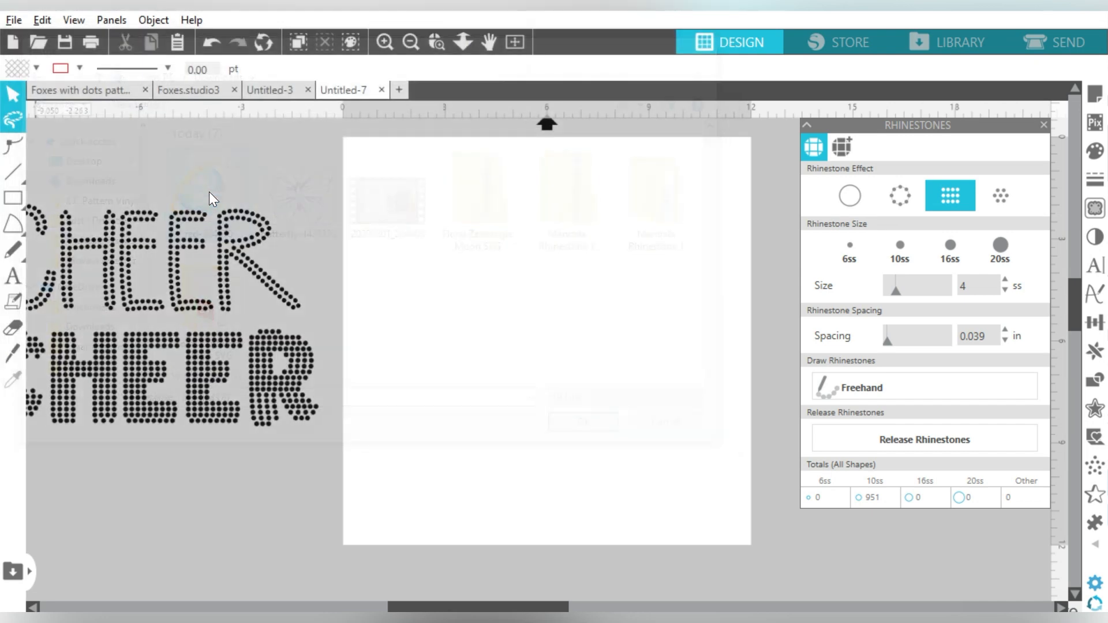
left_click_drag(514, 421, 465, 254)
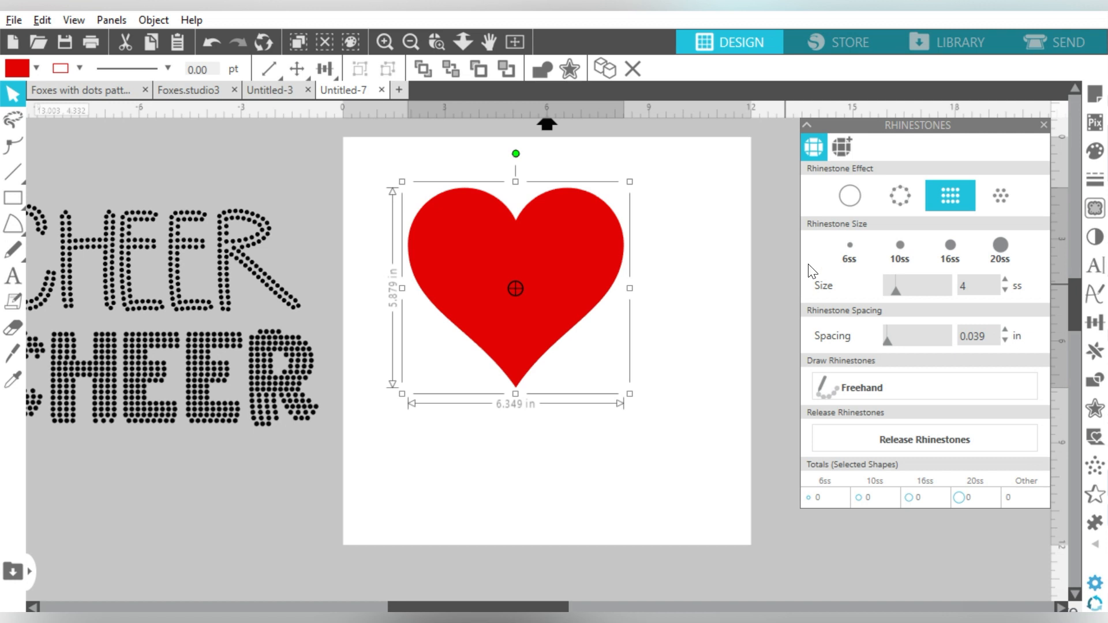
- Compare the Edge and Radial Fill rhinestone effects on the heart and set it to Linear Fill
left_click(897, 201)
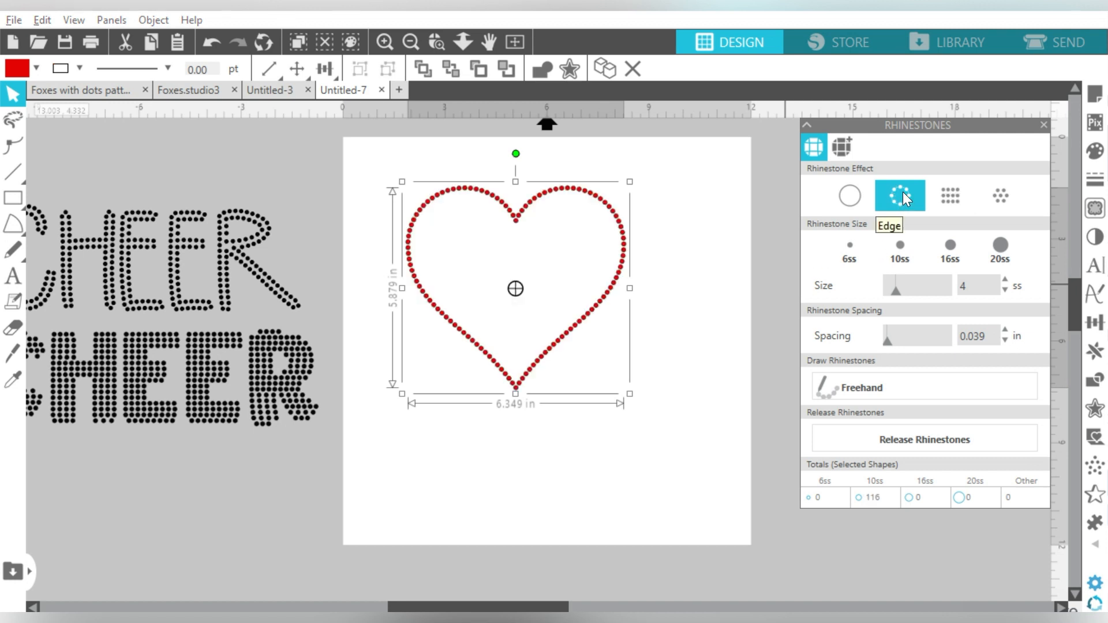
left_click(958, 203)
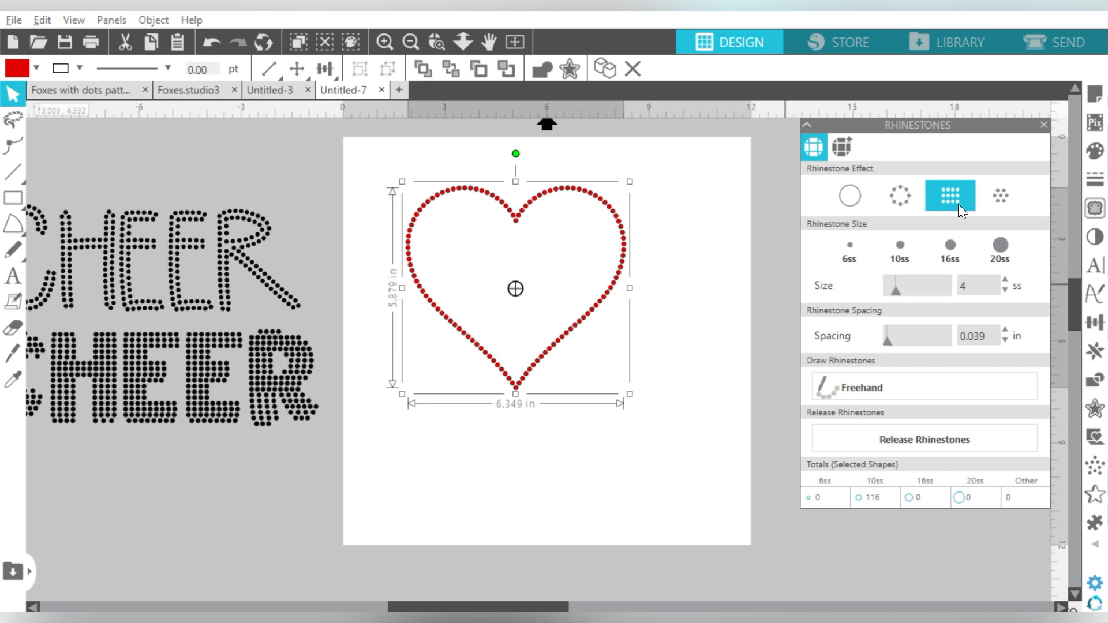
left_click(988, 203)
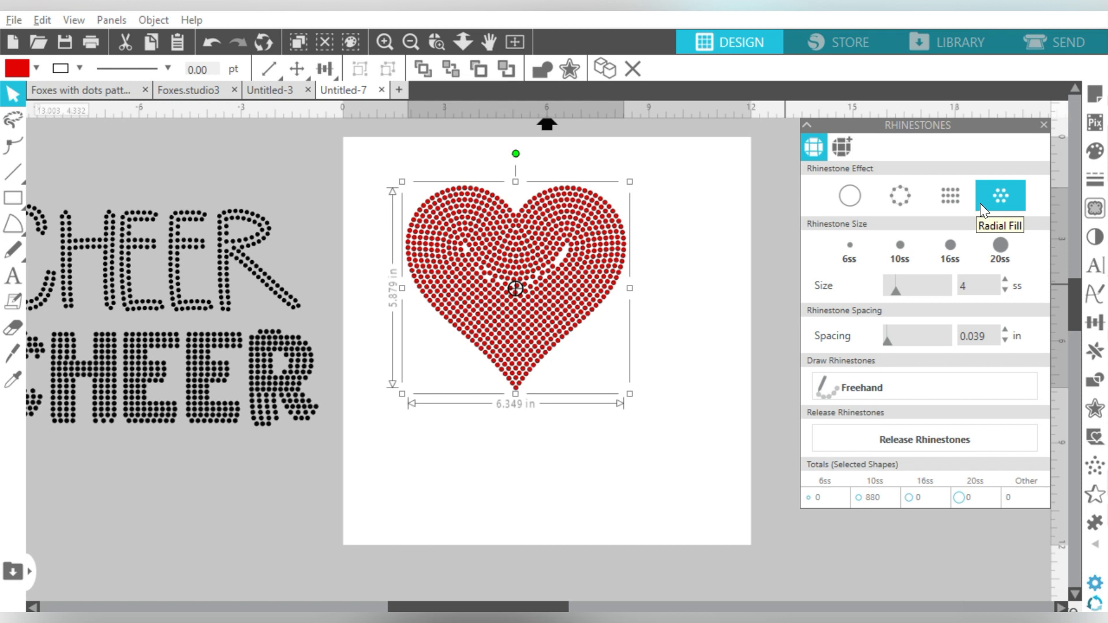
left_click(956, 197)
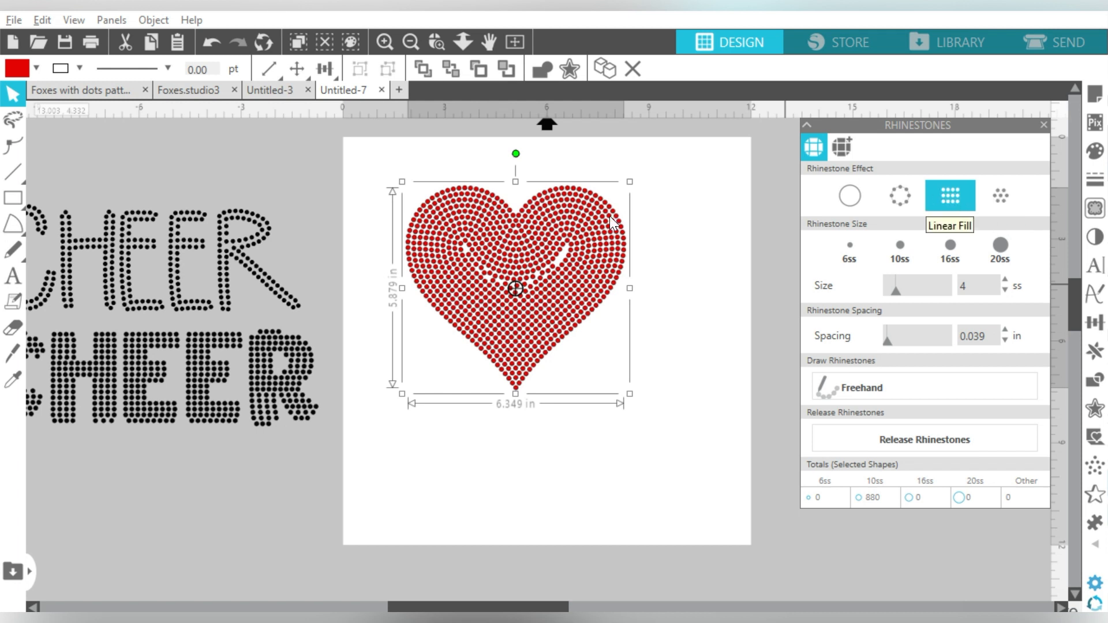
- Shrink the rhinestone heart to about 4 in wide and move it off the right side of the page
left_click_drag(587, 263, 566, 239)
left_click_drag(609, 369, 562, 318)
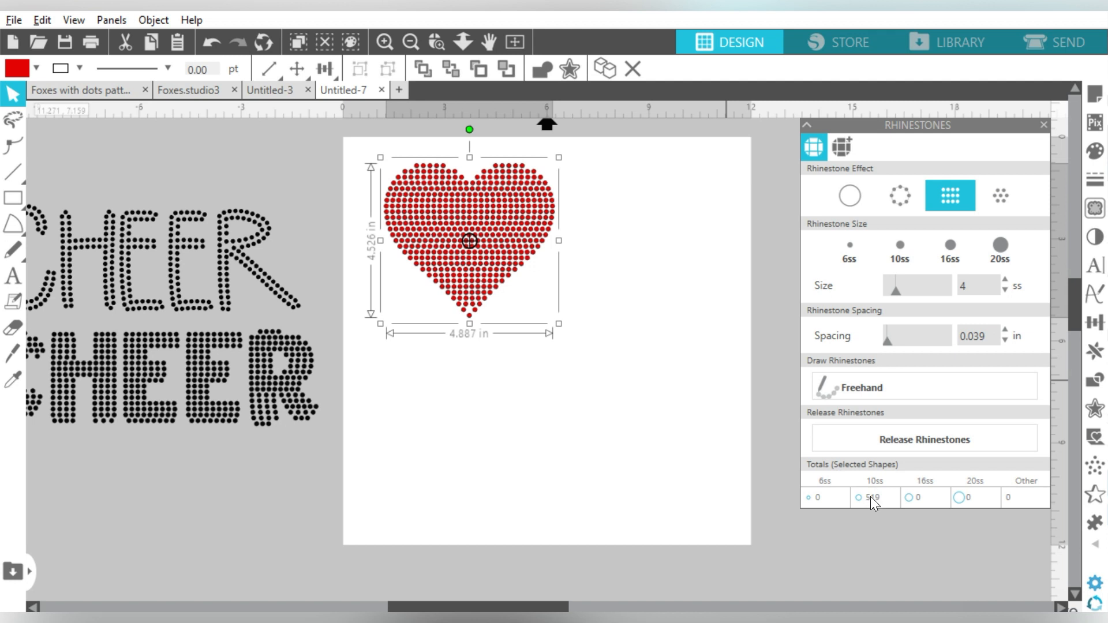
left_click_drag(558, 324, 529, 296)
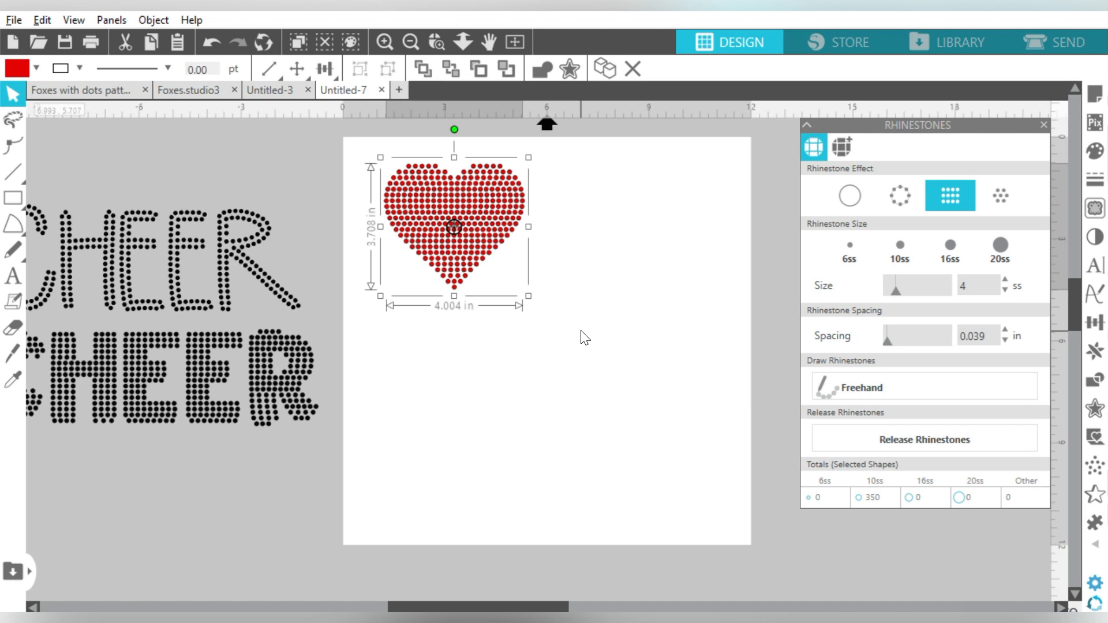
left_click_drag(507, 209, 588, 213)
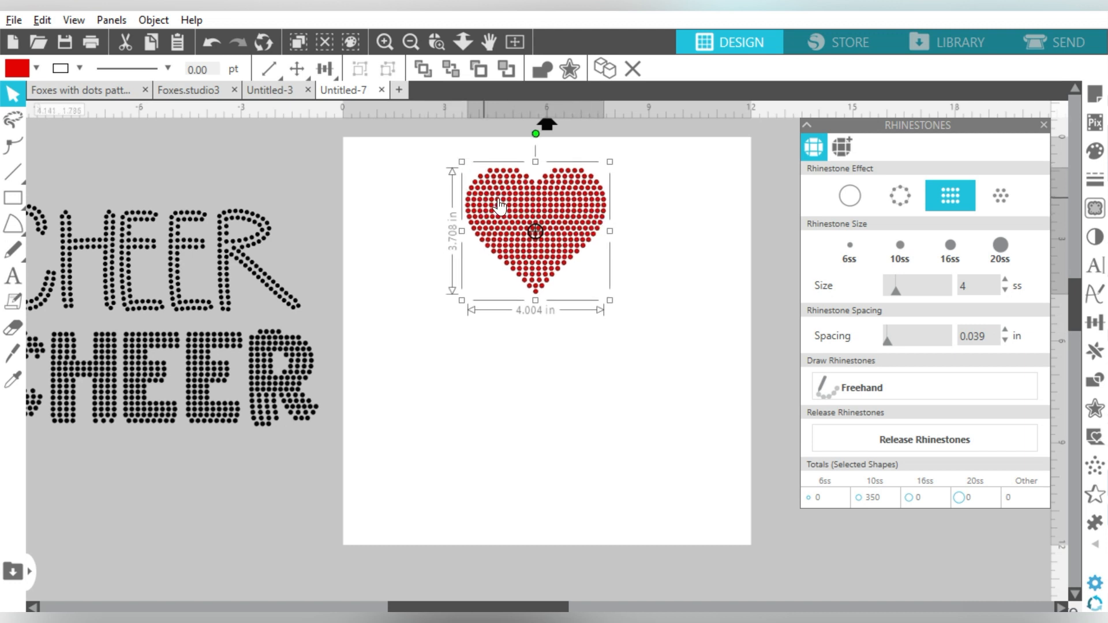
left_click_drag(491, 205, 770, 207)
- Merge the butterfly-1436132 image from the Downloads folder into the design and nudge it toward the page center
left_click(13, 20)
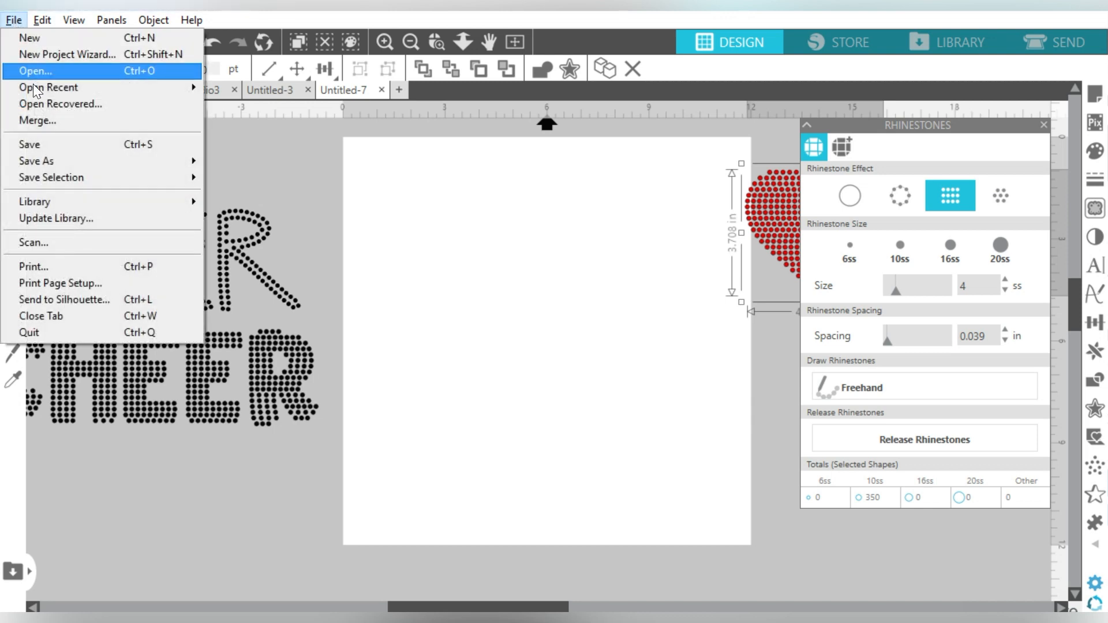
left_click(33, 121)
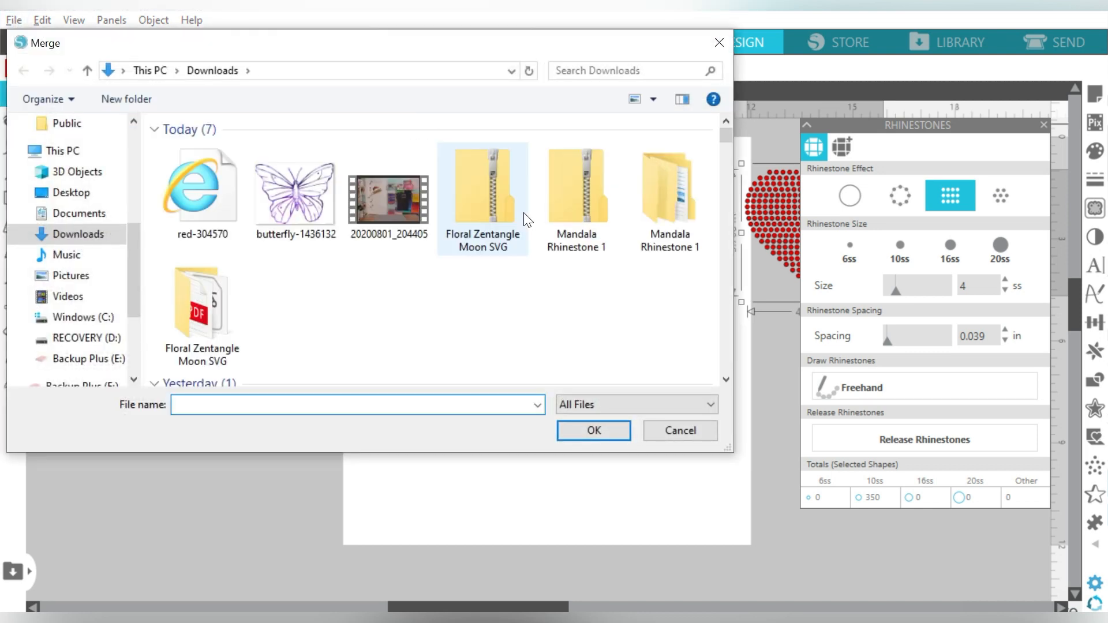
double_click(316, 188)
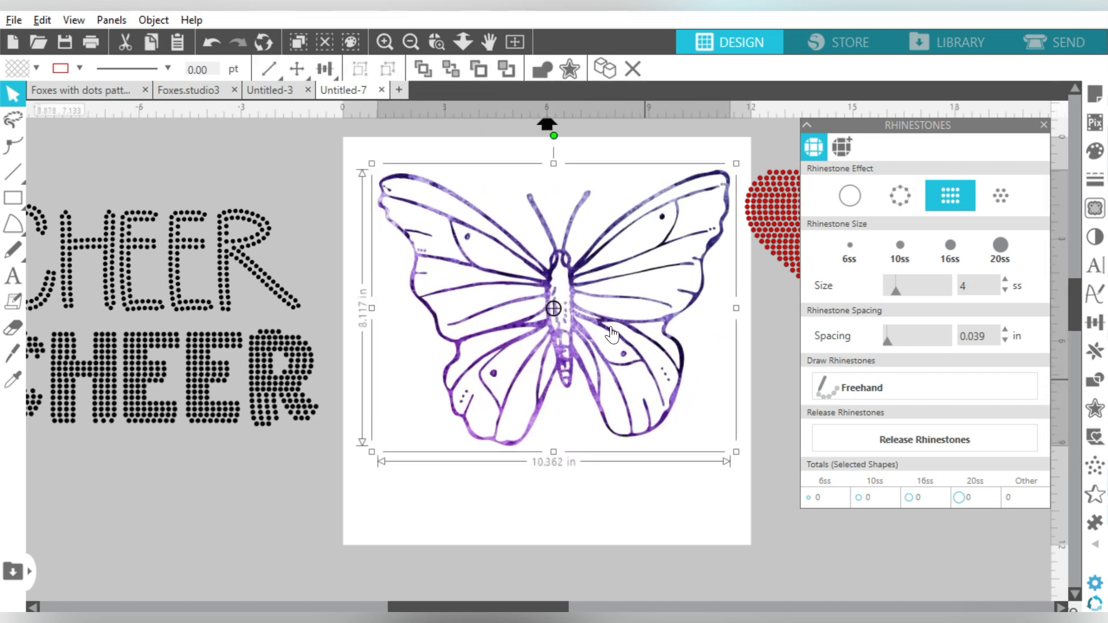
left_click_drag(607, 331, 598, 334)
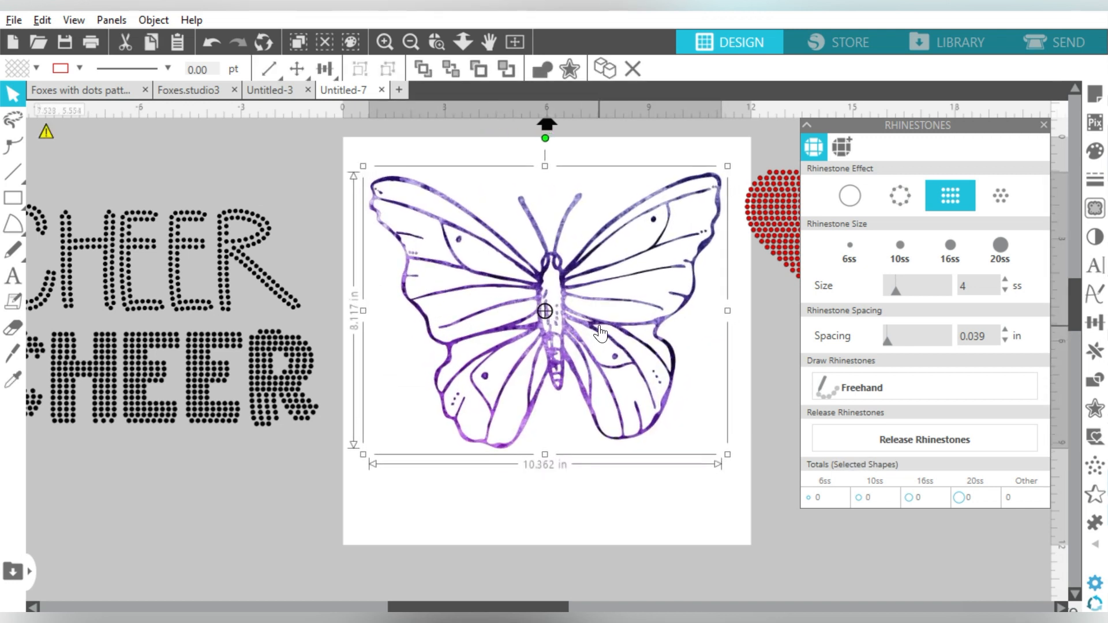
- Define a trace area of about 11.2 by 9.3 in around the whole butterfly image
left_click(1099, 217)
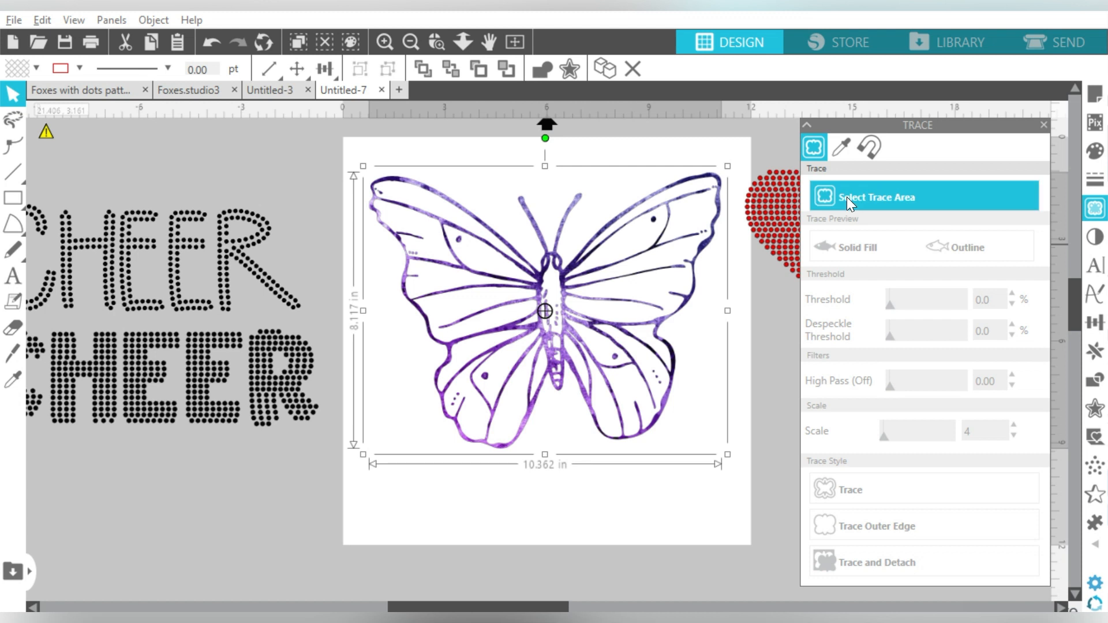
left_click(846, 196)
left_click_drag(737, 158, 358, 478)
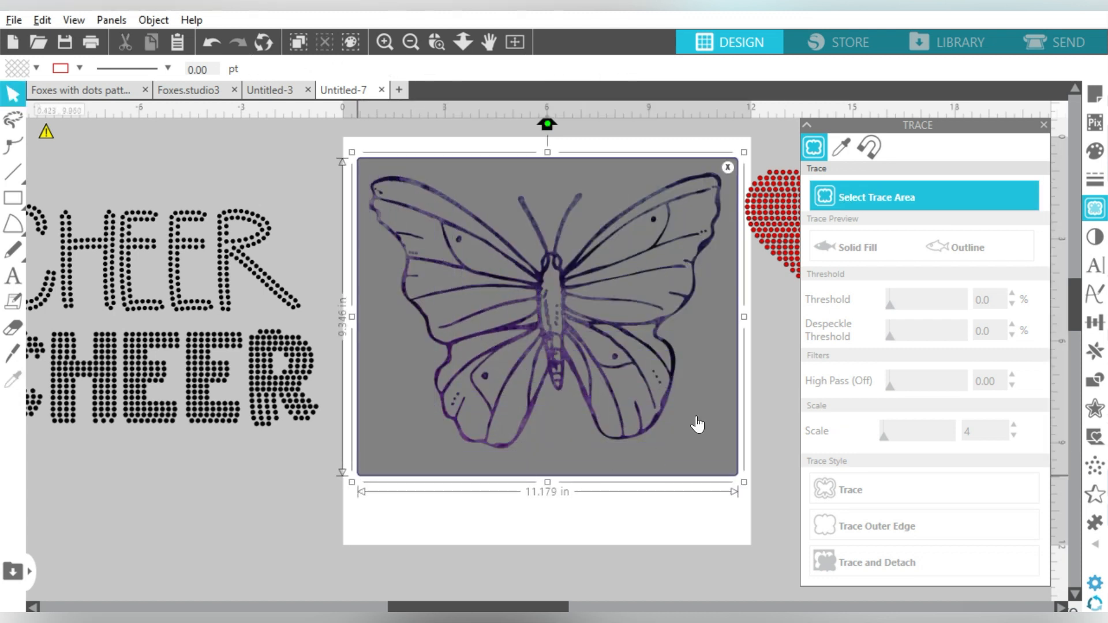
- Trace the butterfly image at a 93% threshold, keeping only the traced outline near the top edge of the page
left_click(940, 302)
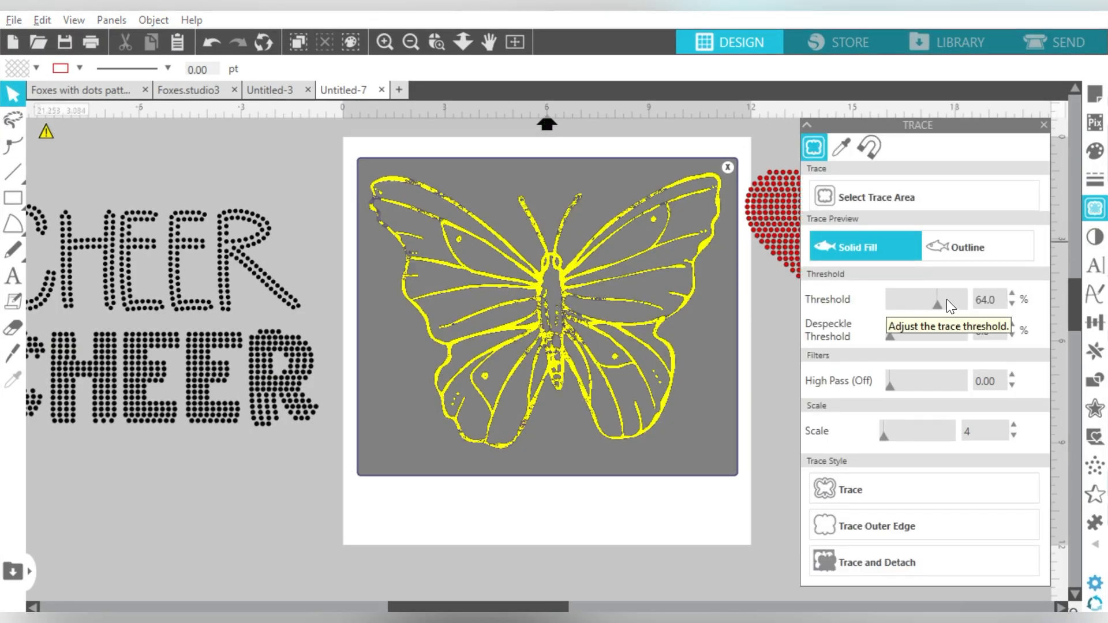
left_click_drag(946, 299, 960, 300)
left_click(865, 490)
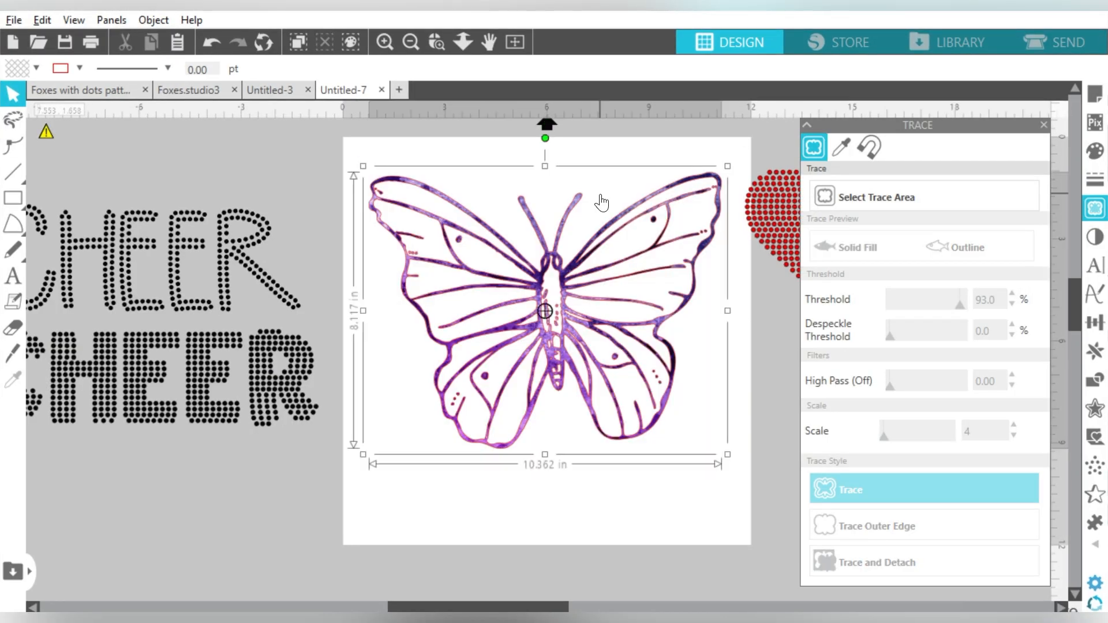
left_click(600, 234)
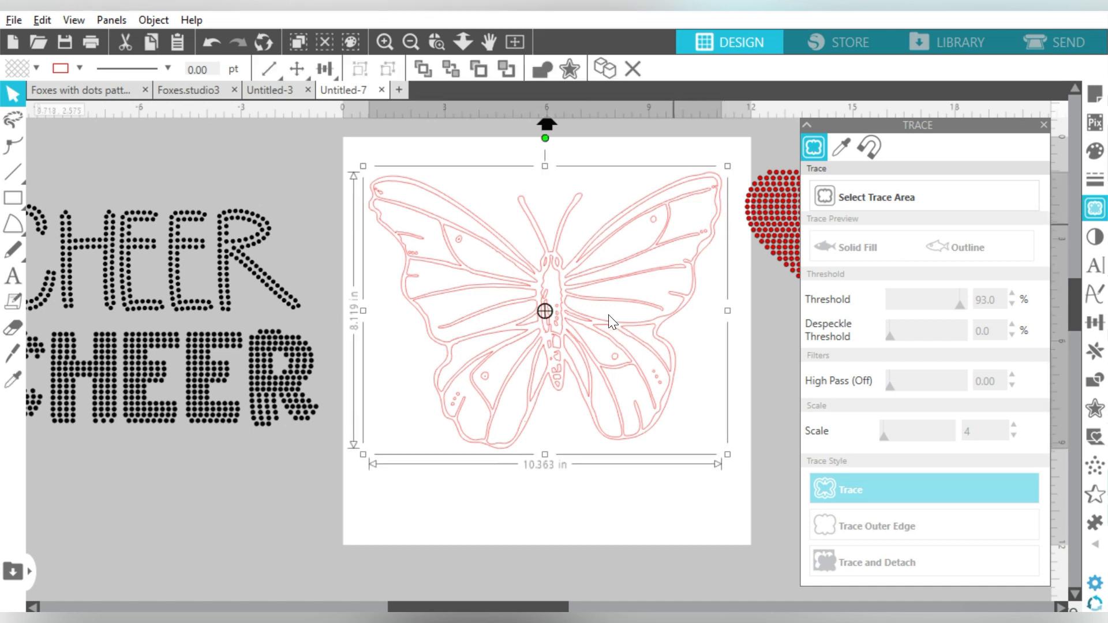
left_click_drag(605, 325, 606, 294)
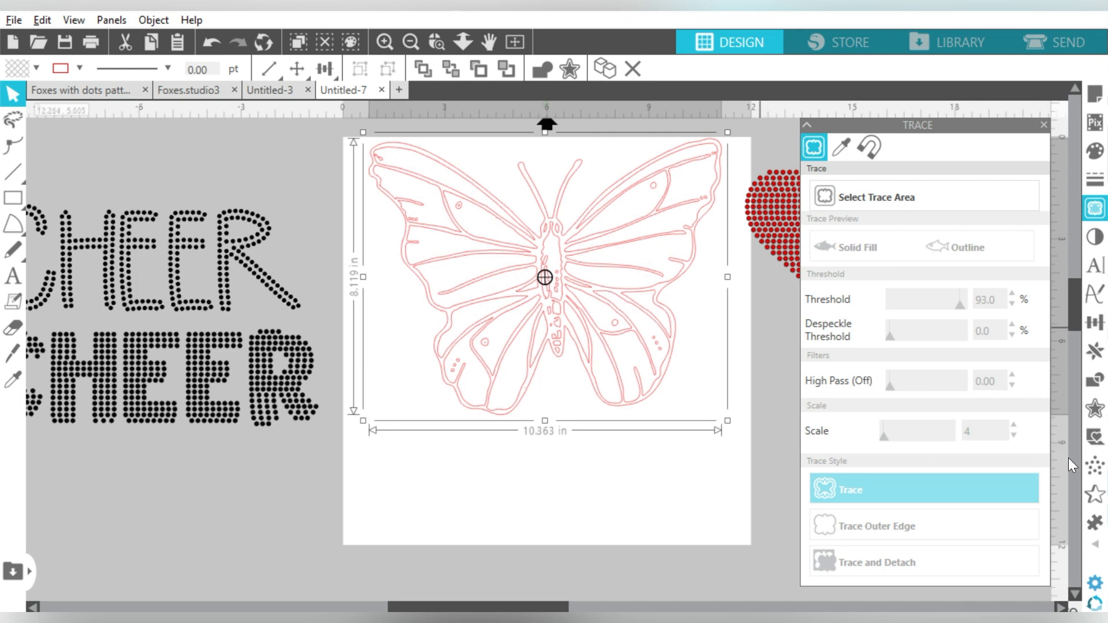
- Compare the Edge, Linear Fill and Radial Fill rhinestone effects on the traced butterfly and return it to no effect
mouse_move(1095, 522)
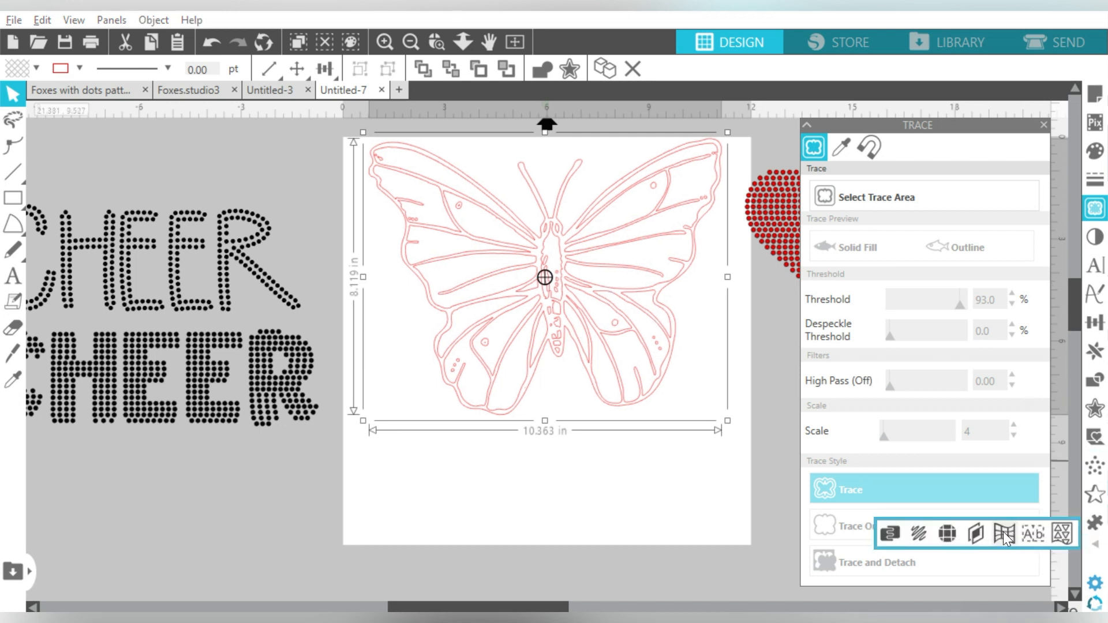
left_click(947, 531)
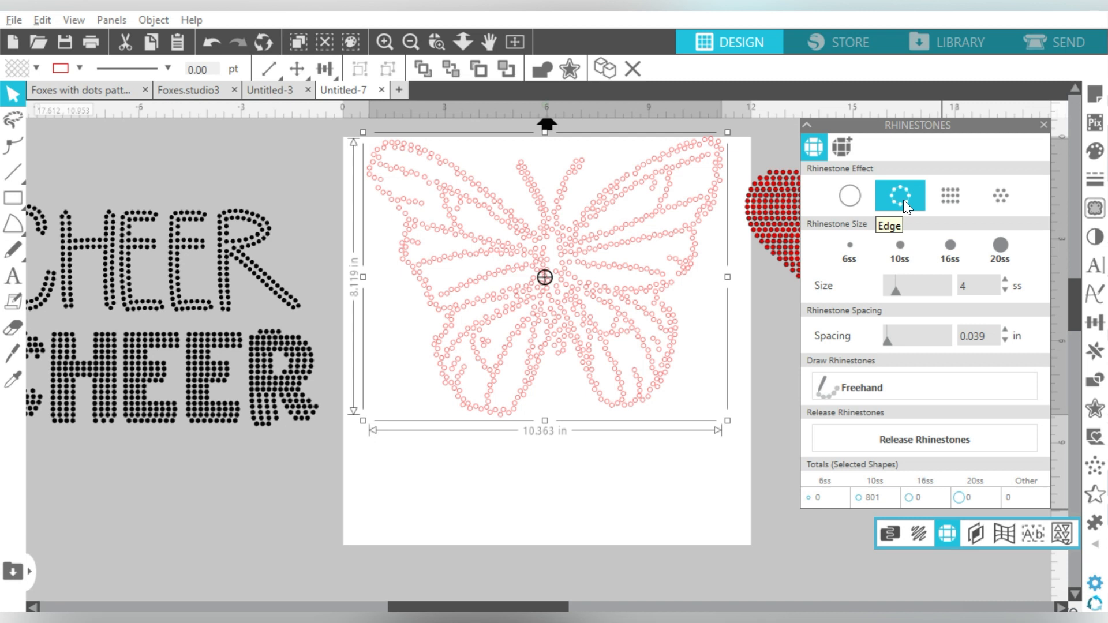
left_click(947, 192)
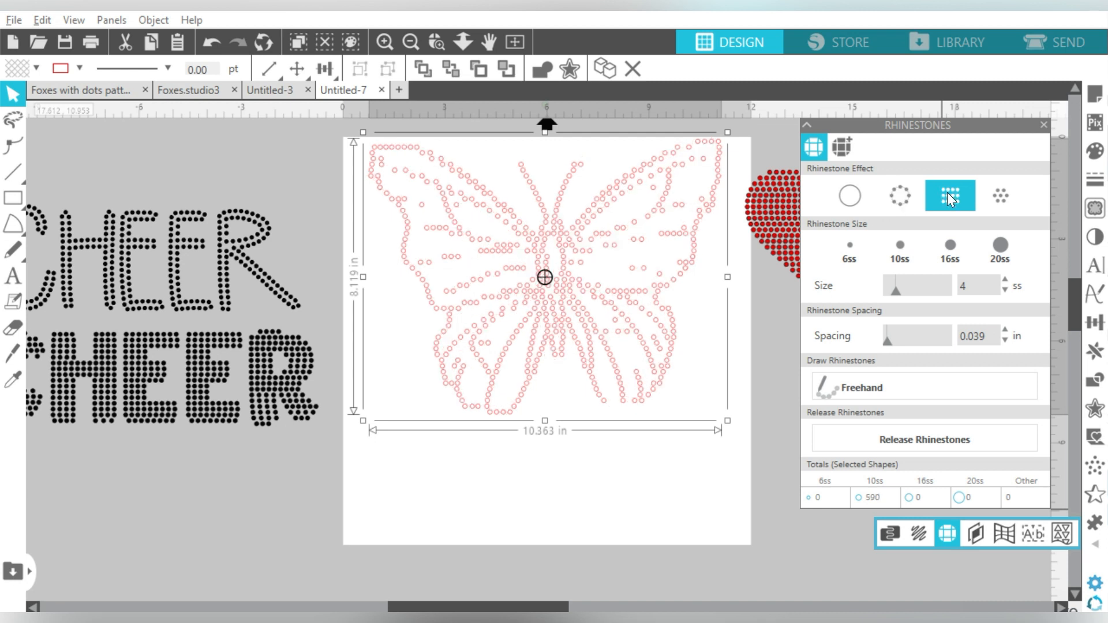
left_click(1001, 195)
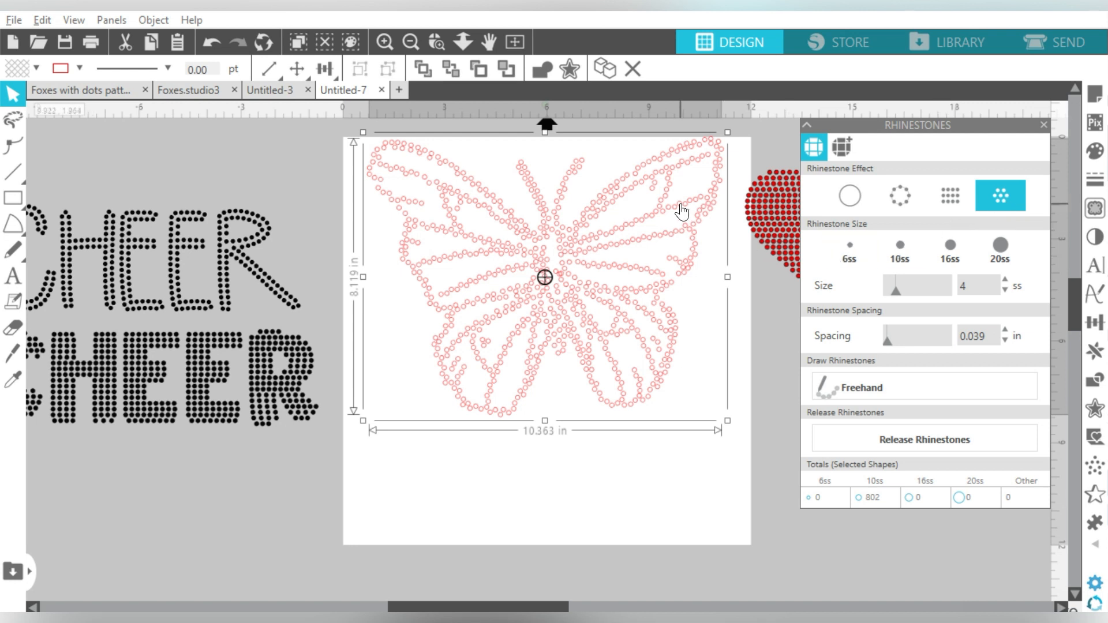
left_click(843, 193)
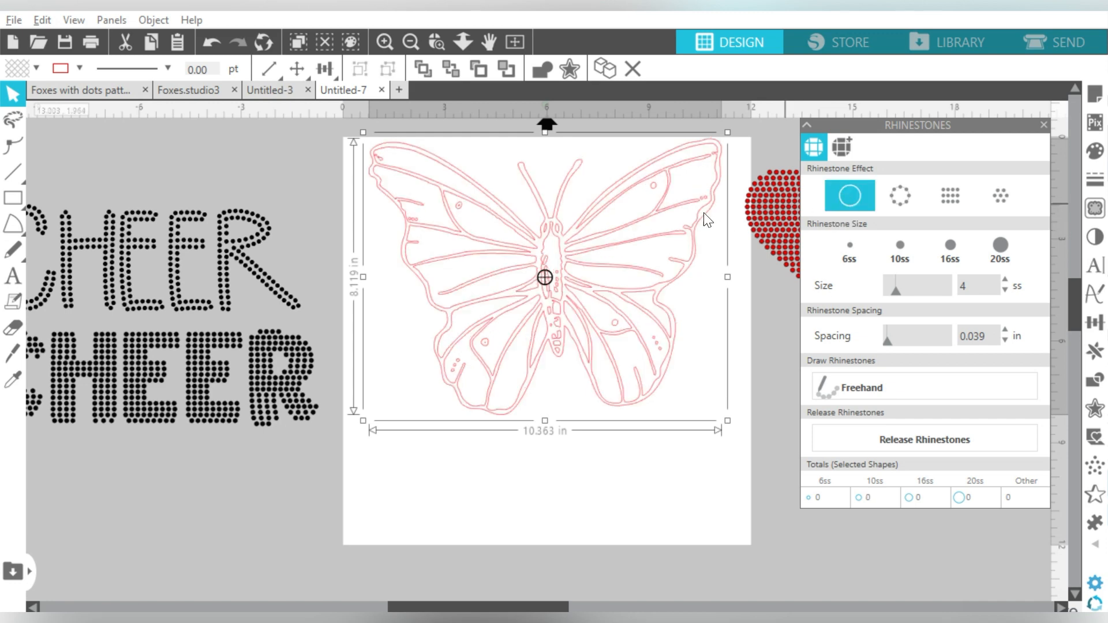
- Release the traced butterfly's compound path and delete its outer outline
right_click(618, 185)
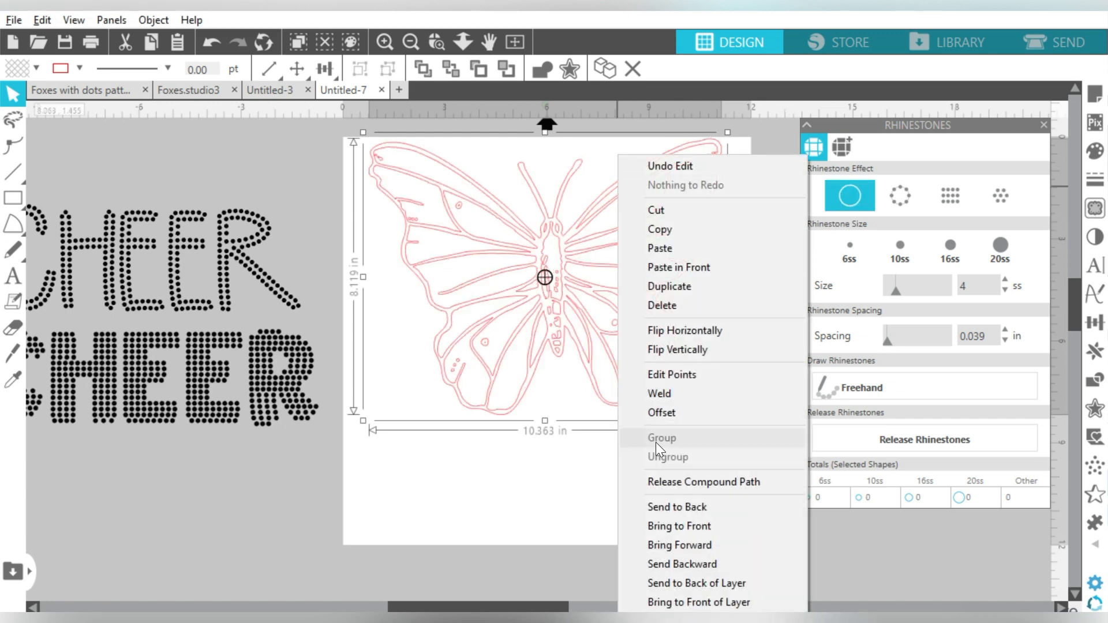
left_click(655, 481)
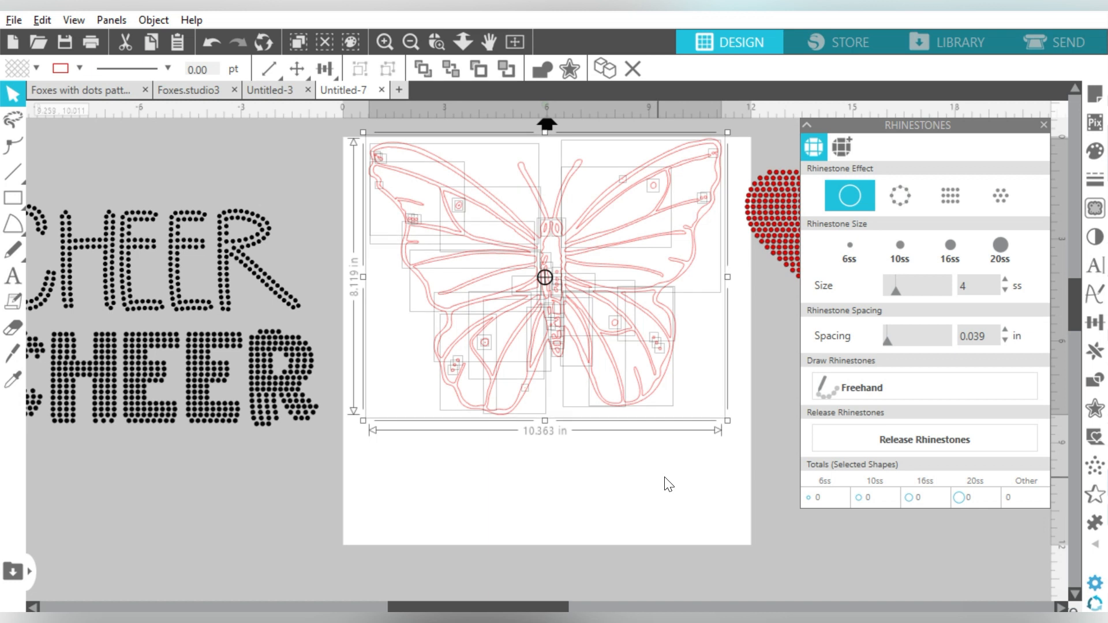
left_click(639, 411)
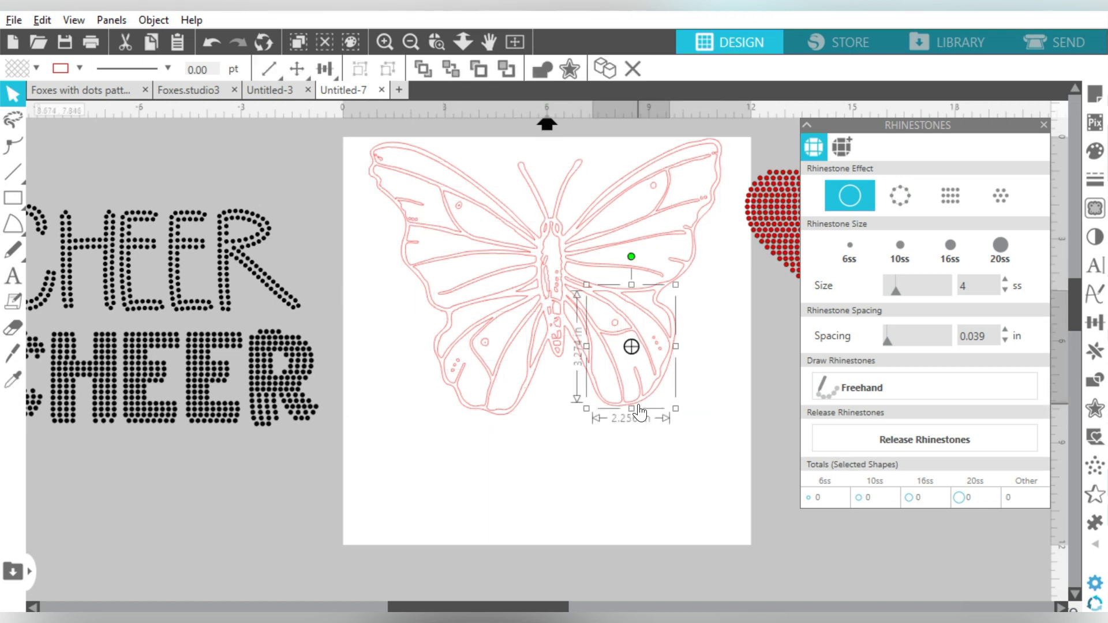
left_click_drag(642, 443, 590, 405)
- Combine all the remaining inner butterfly shapes into one compound path
left_click_drag(356, 147, 618, 483)
right_click(620, 252)
left_click(693, 481)
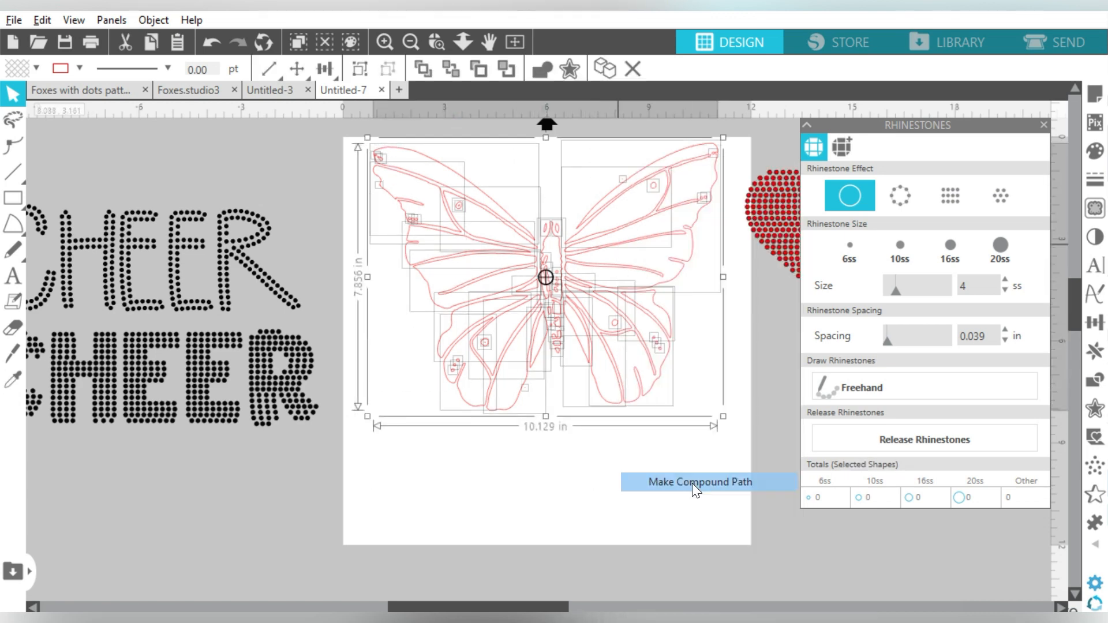
- Try Linear Fill, Edge and Radial Fill rhinestones on the inner butterfly shapes, and give the Radial Fill a black fill without line color
left_click(943, 191)
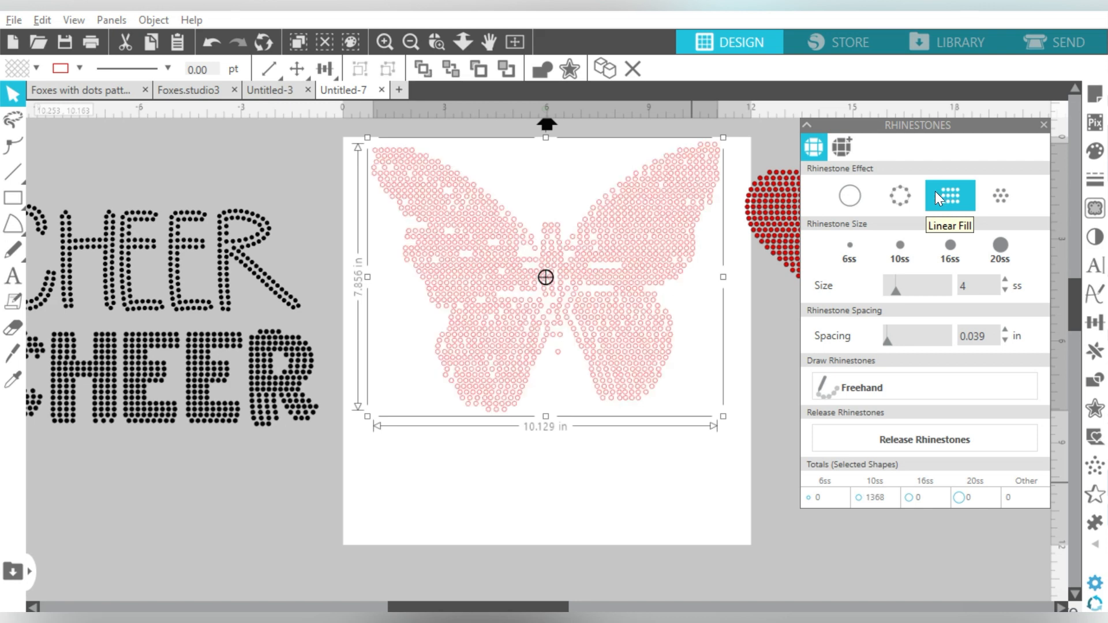
left_click(903, 194)
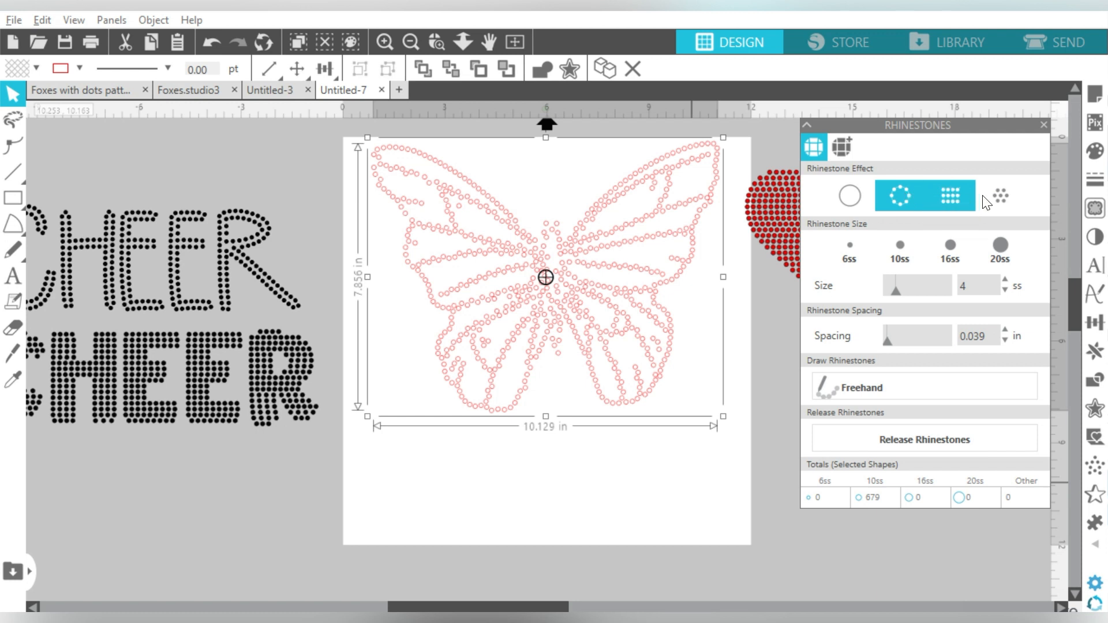
left_click(1001, 196)
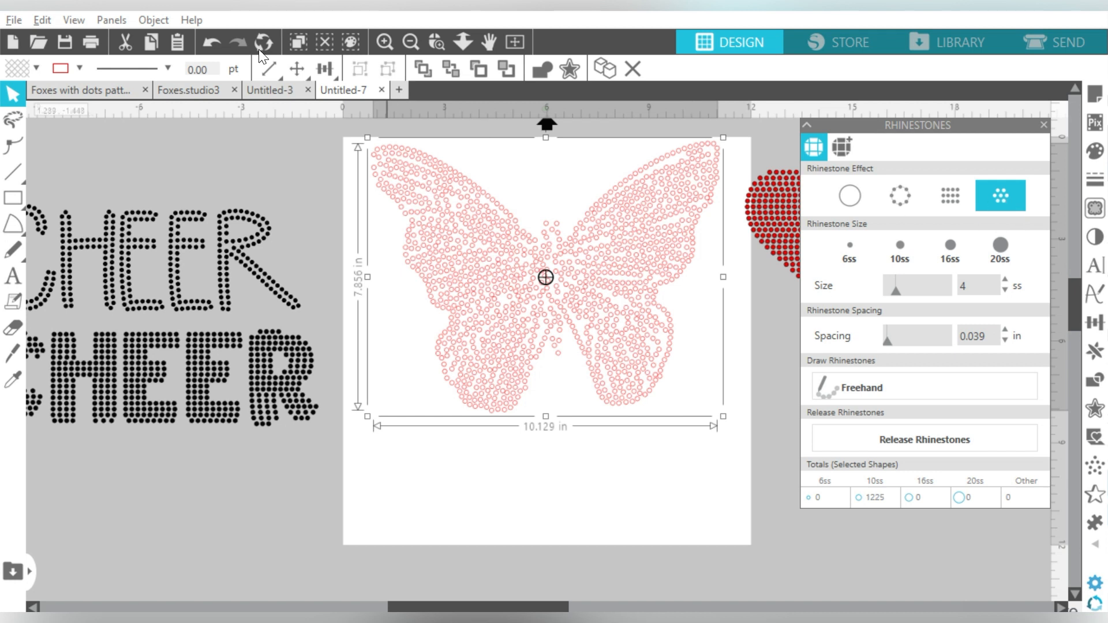
left_click(37, 67)
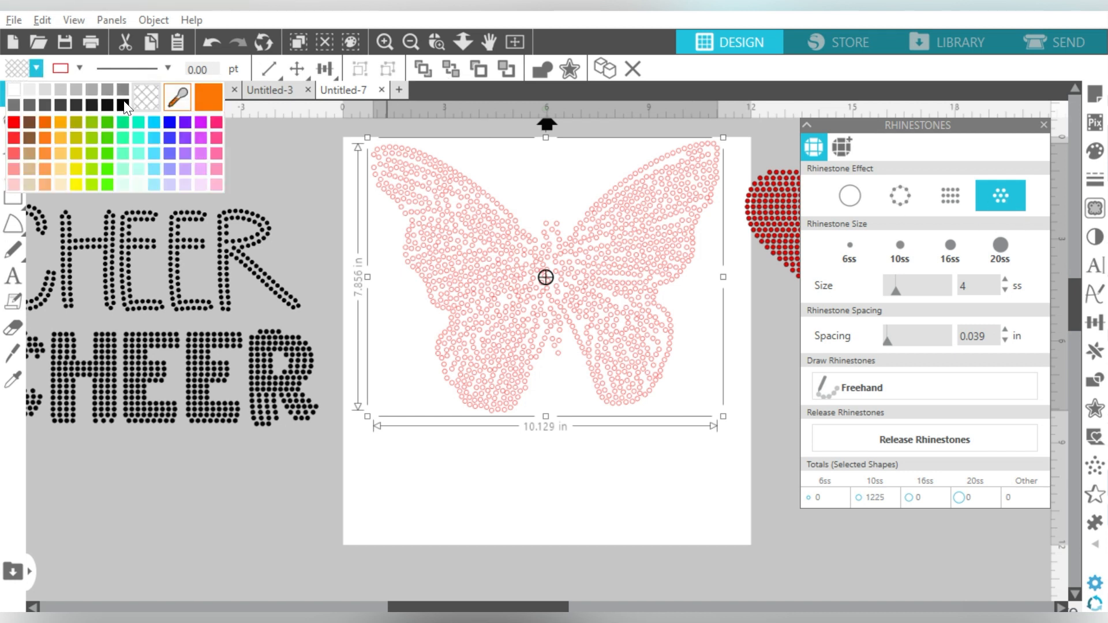
left_click(80, 68)
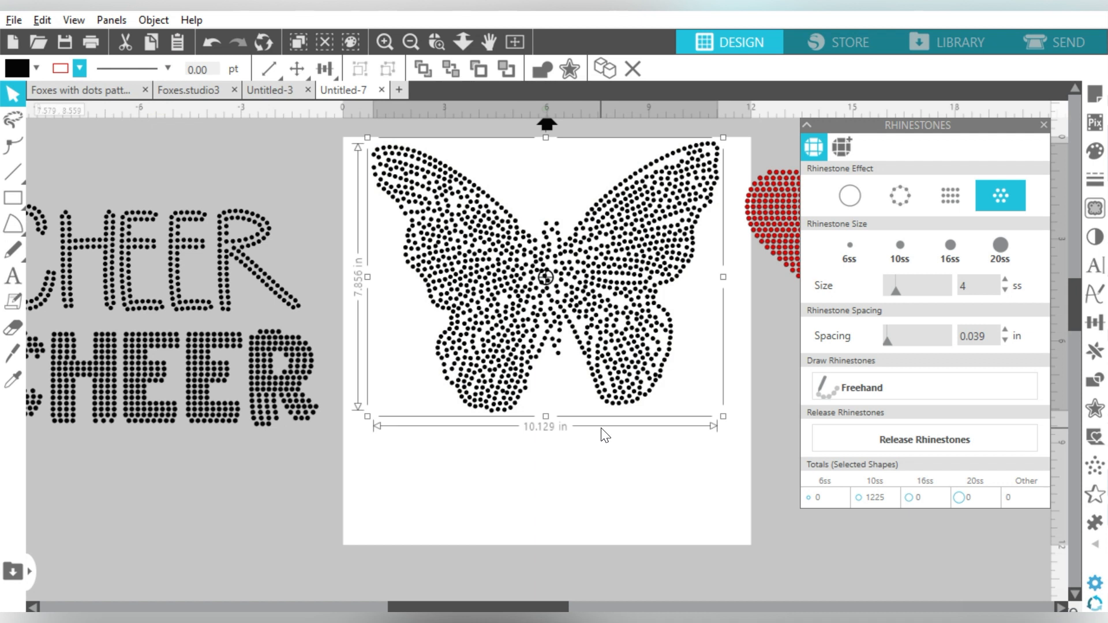
- Undo the butterfly's coloring, rhinestone effects and compound path edits back to the complete traced outline
key("i")
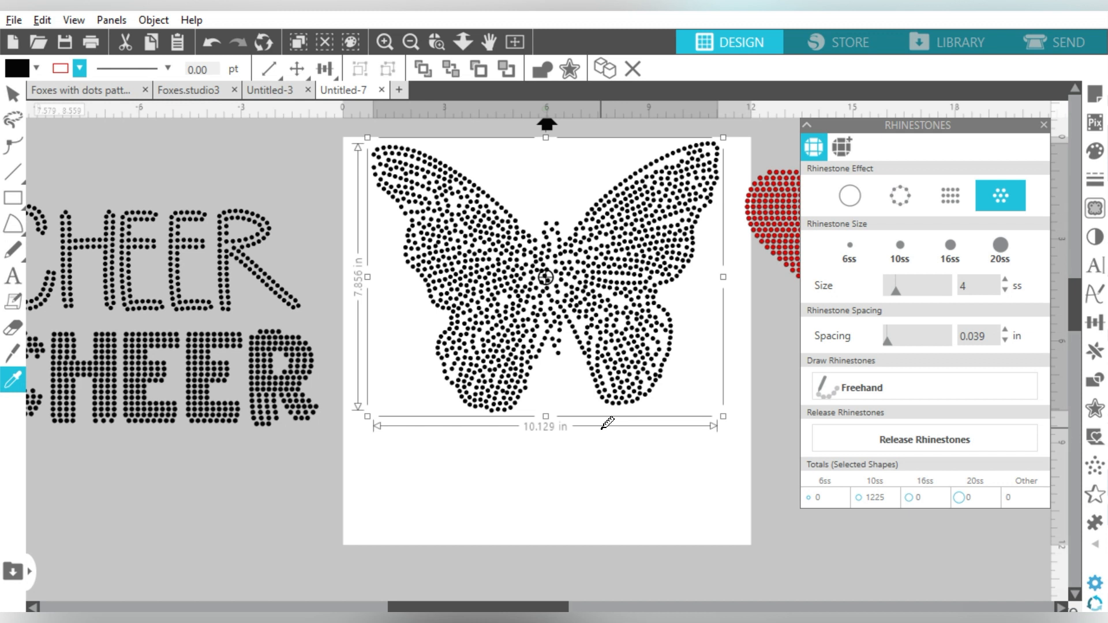
key("ctrl+z")
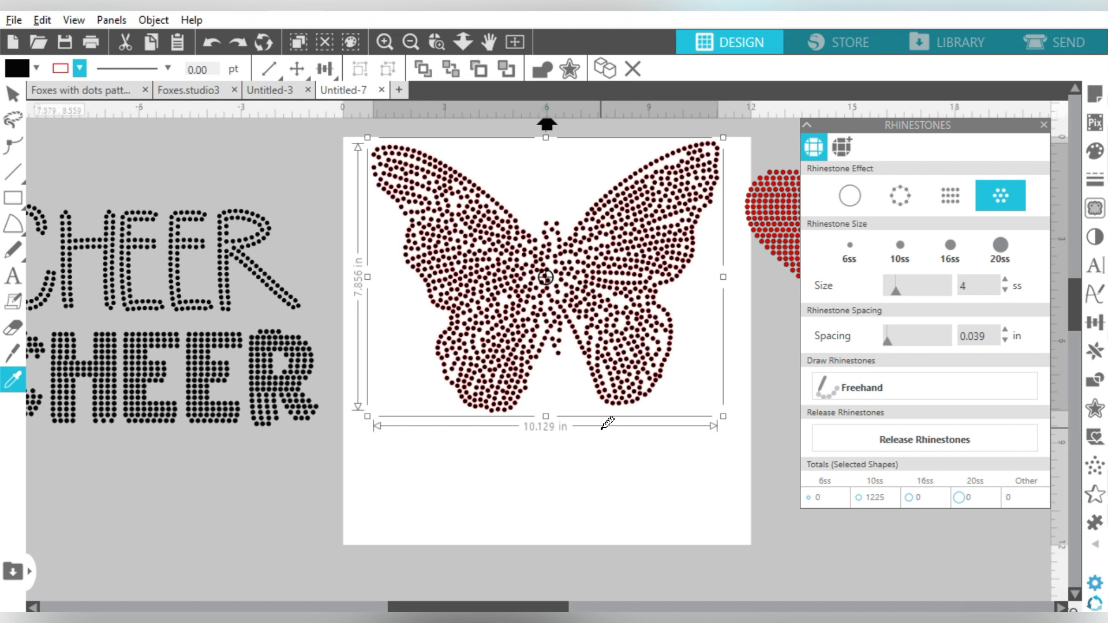
left_click(603, 428)
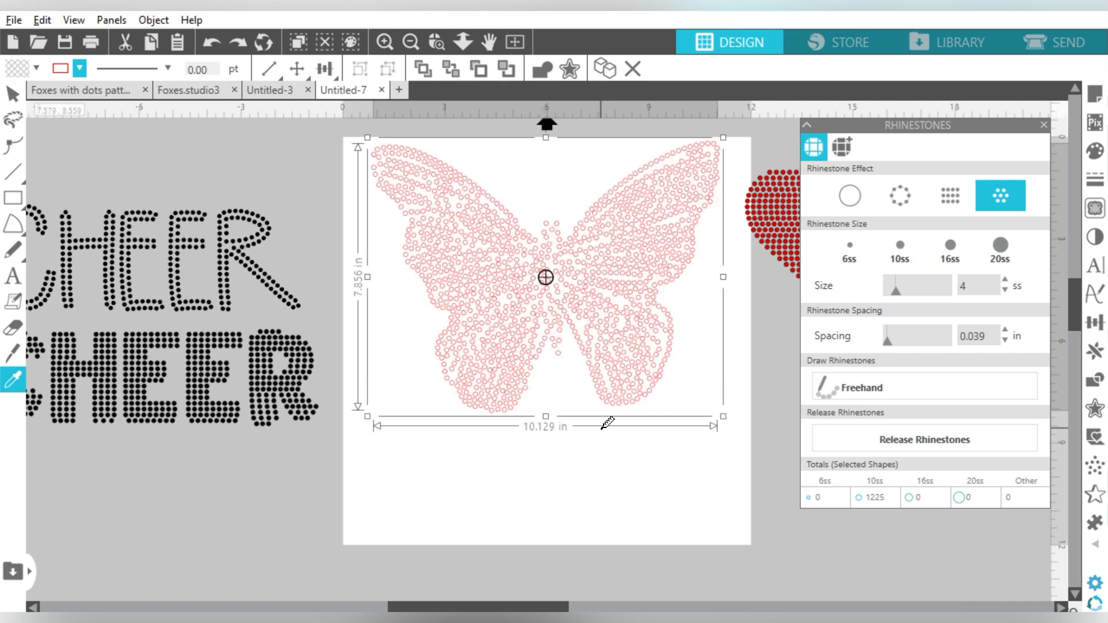
key("ctrl+z")
key("ctrl+z")
key("ctrl+z")
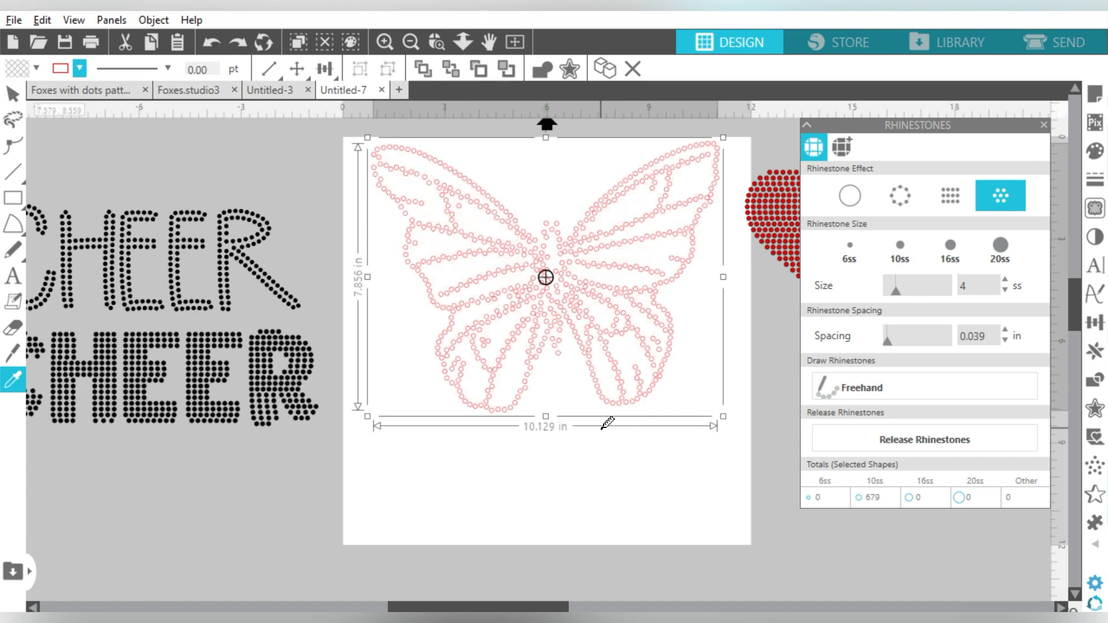
key("ctrl+z")
key("ctrl+z")
key("ctrl+z")
key("ctrl+z")
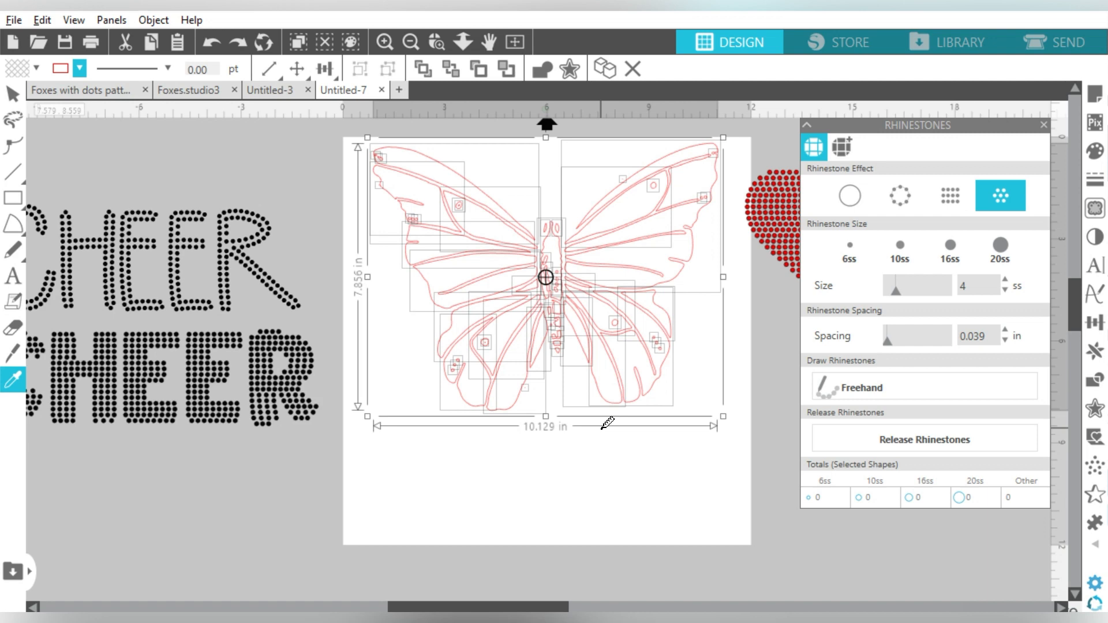
- Apply Radial Fill rhinestones to the complete traced butterfly, with a black fill and no line color
left_click(993, 190)
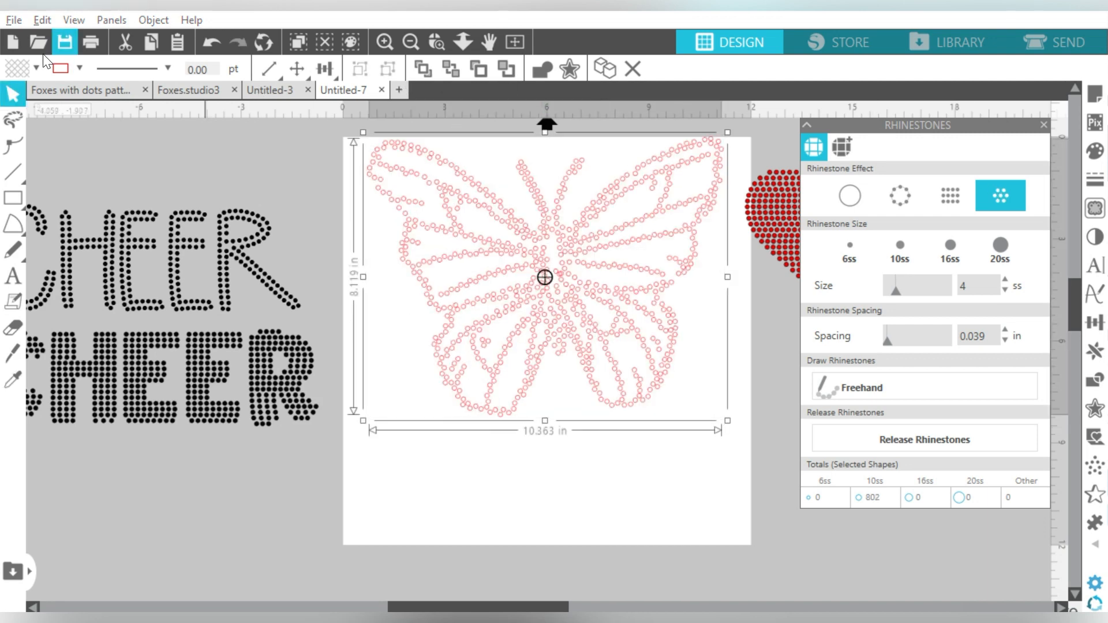
left_click(37, 68)
left_click(122, 105)
left_click(80, 68)
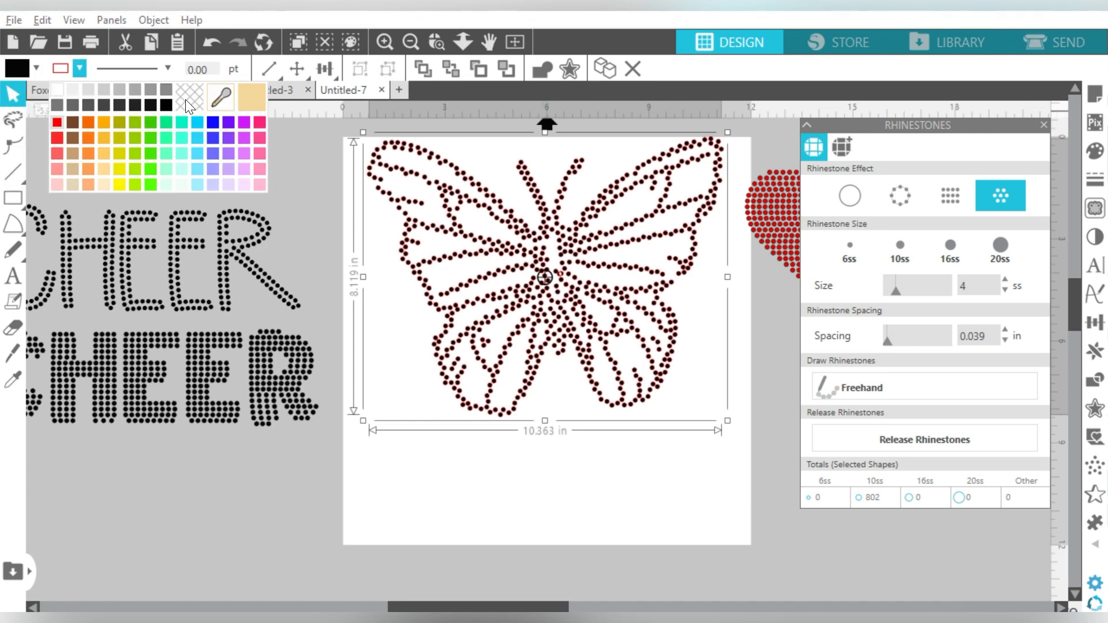
left_click(720, 382)
- Resize the rhinestone butterfly to about 11.2 in wide and place it near the center of the page
left_click_drag(603, 244, 603, 283)
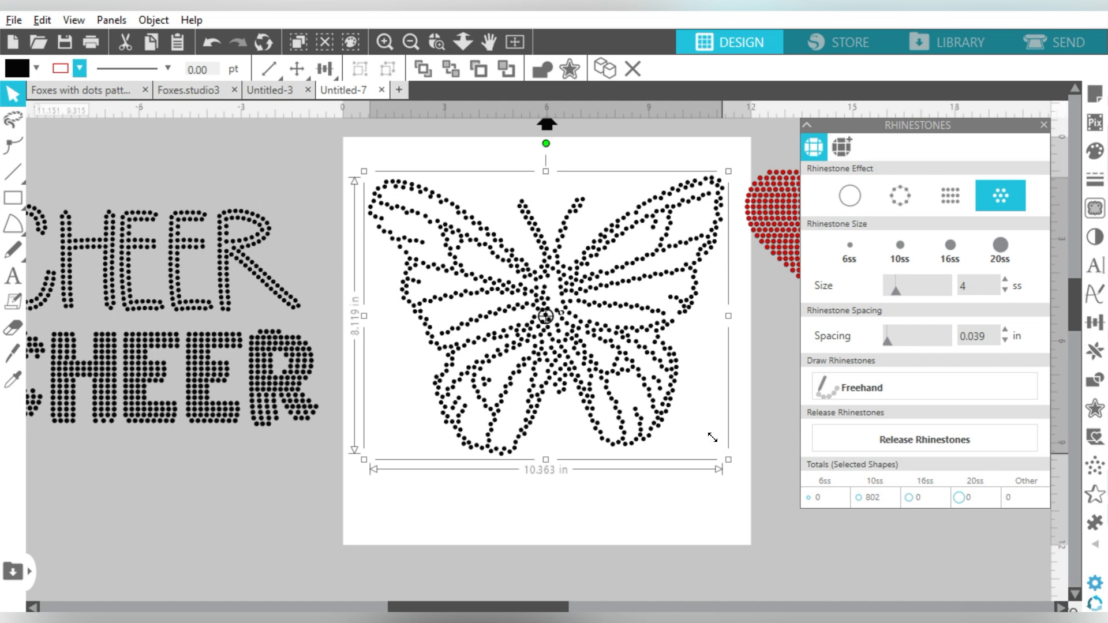
left_click_drag(712, 438, 712, 438)
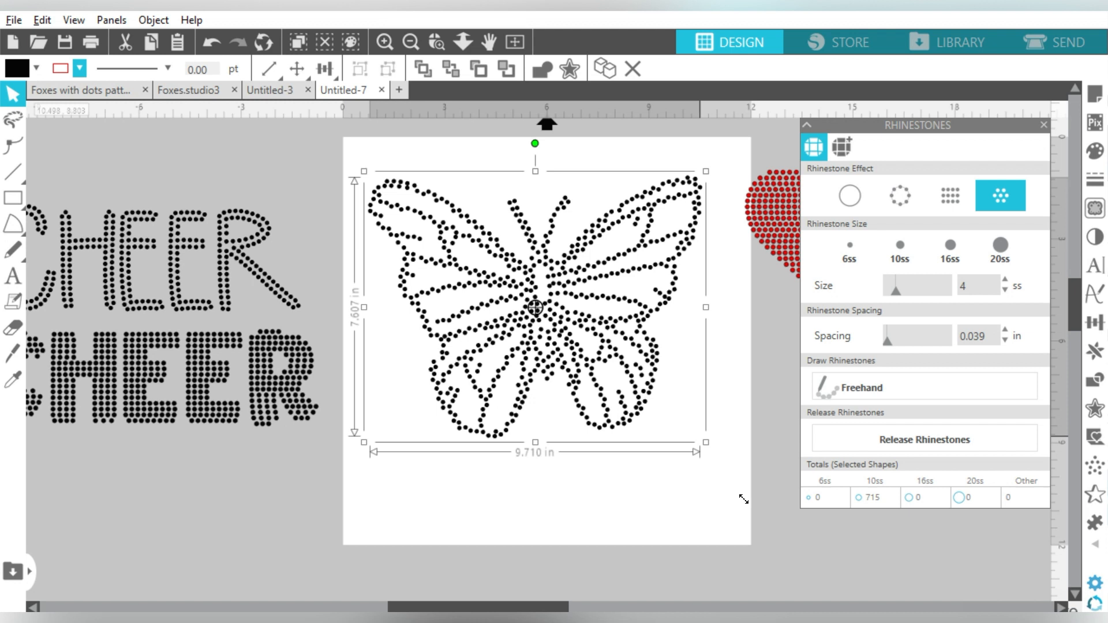
left_click_drag(744, 499, 744, 501)
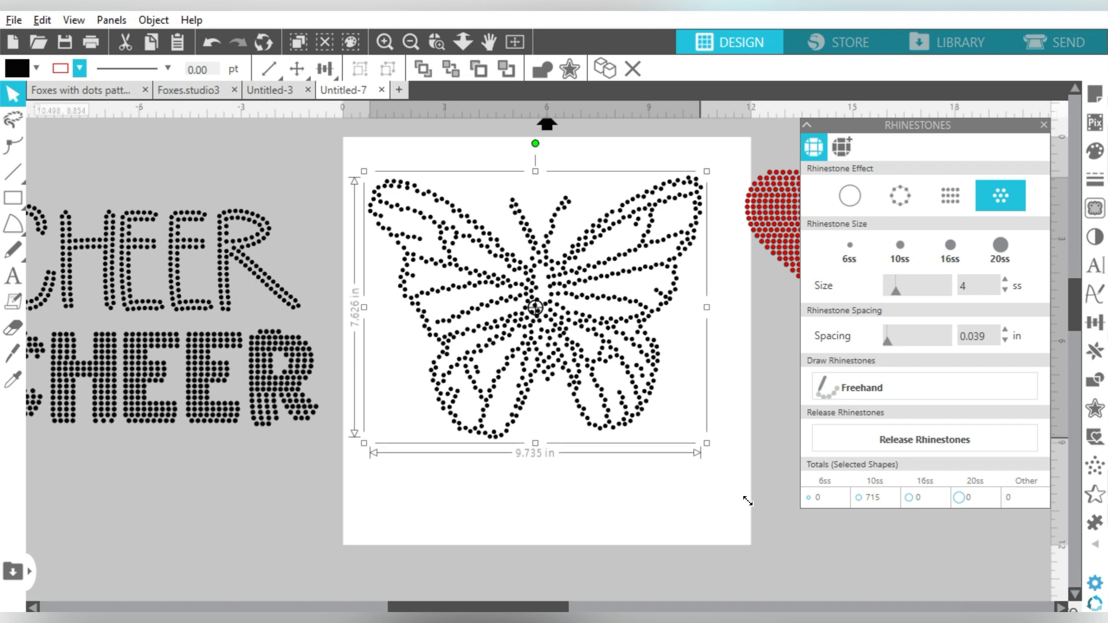
left_click_drag(748, 501, 748, 501)
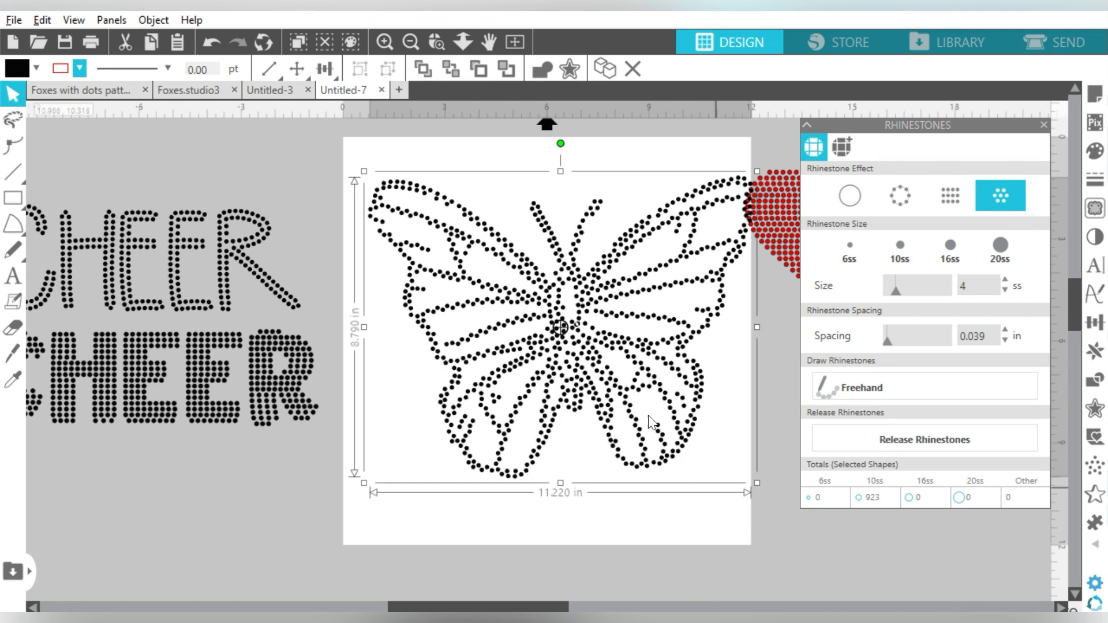
left_click(637, 341)
left_click_drag(627, 340, 614, 335)
left_click(595, 324)
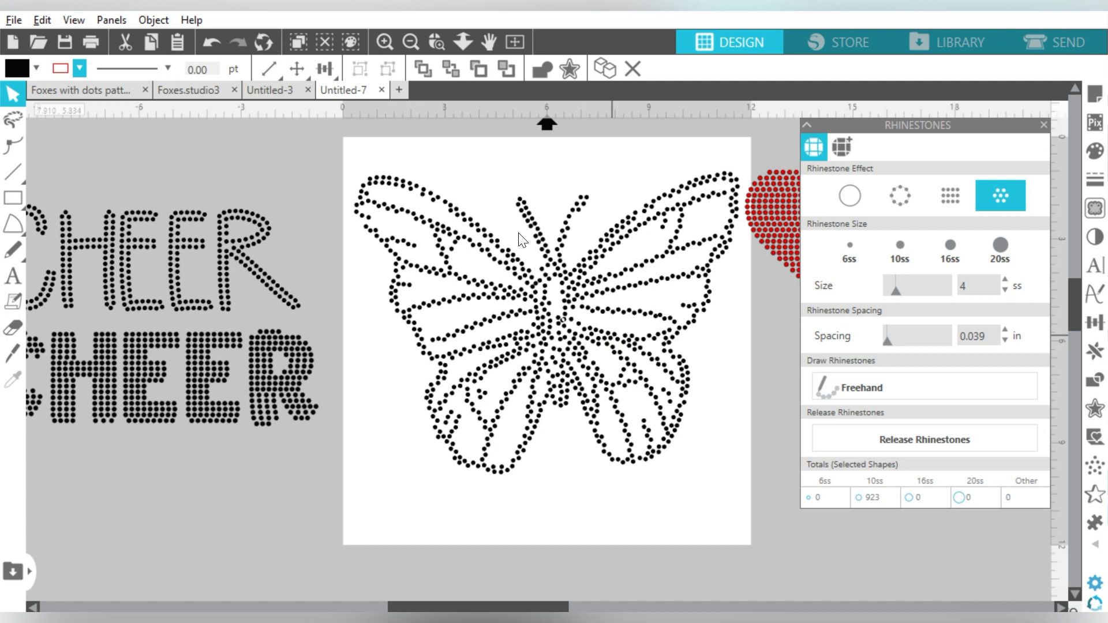
- Set the rhinestone butterfly's width to exactly 11 in with its proportions locked
left_click(475, 238)
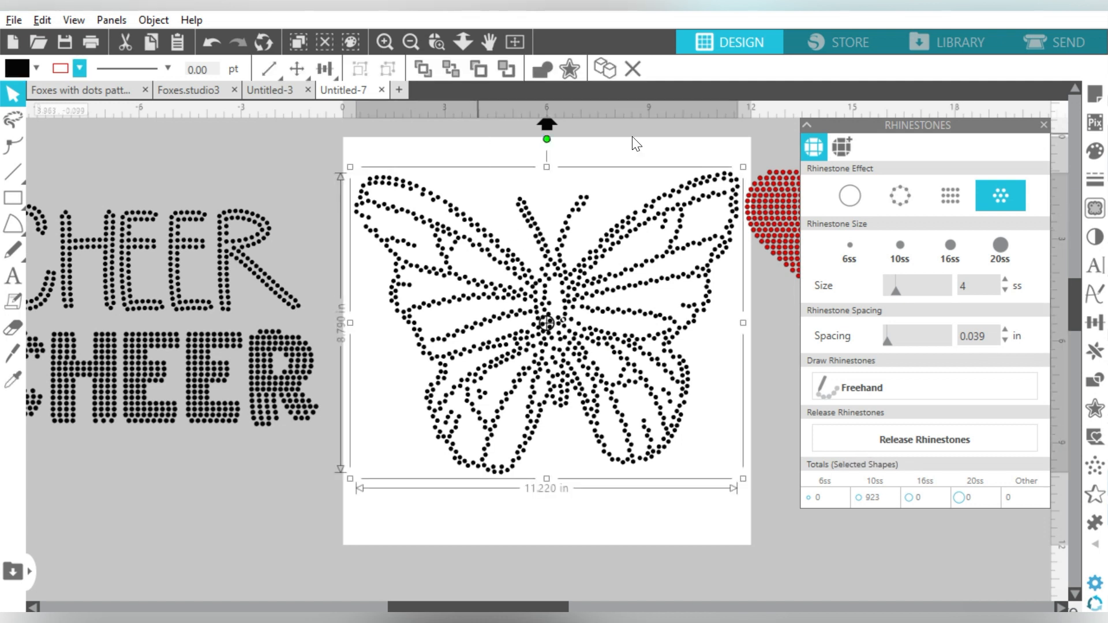
left_click(1094, 322)
left_click(842, 148)
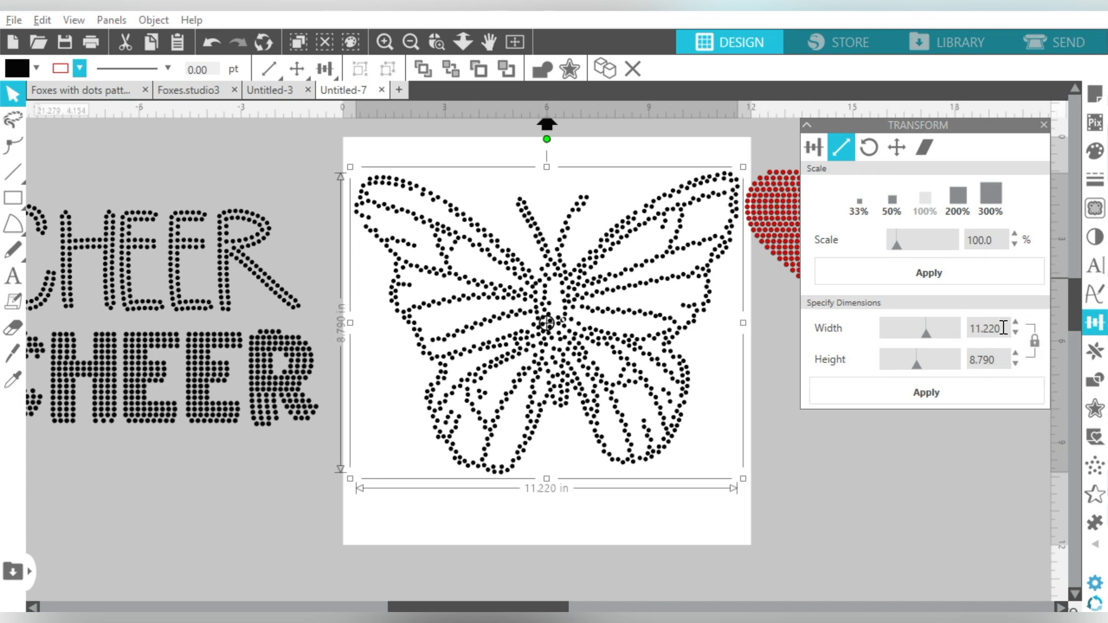
key("BackSpace")
key("BackSpace")
key("BackSpace")
key("BackSpace")
key("Return")
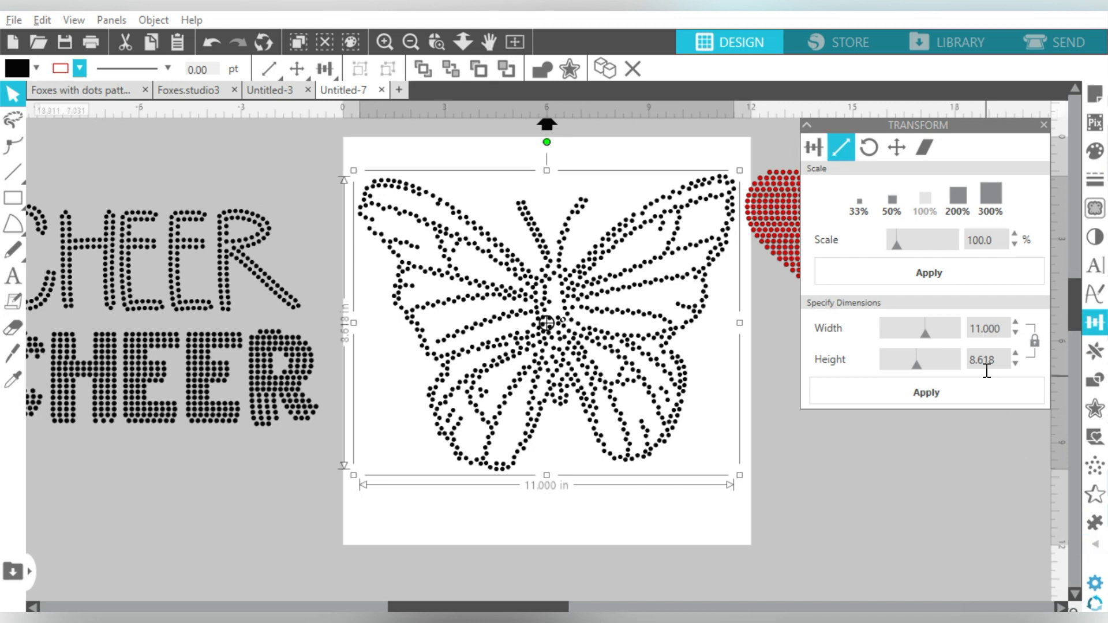
- Release the butterfly's rhinestones into separate stones and clear the selection
left_click(1094, 544)
left_click(946, 533)
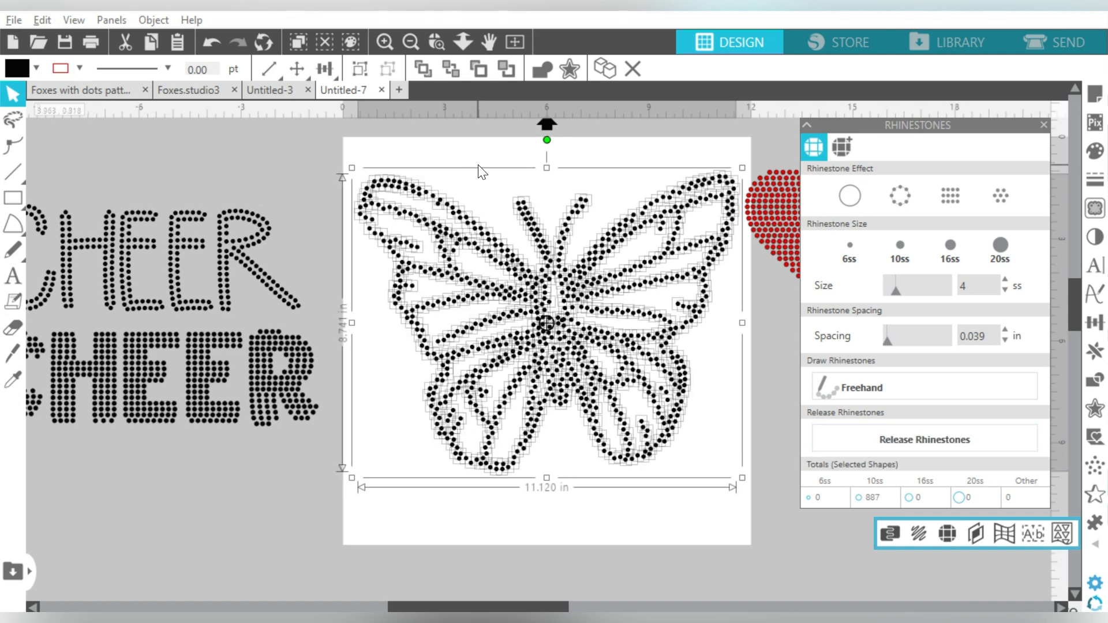
left_click(565, 202)
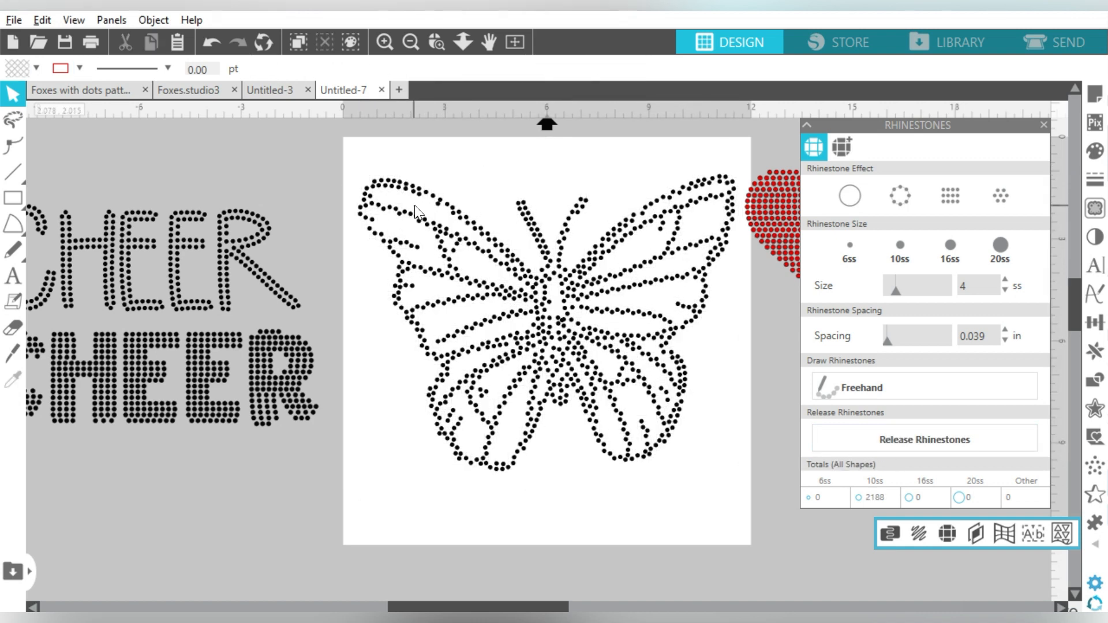
- Move individual stray stones along the outer and upper edges of the butterfly's upper left wing to even out the outline
left_click(435, 41)
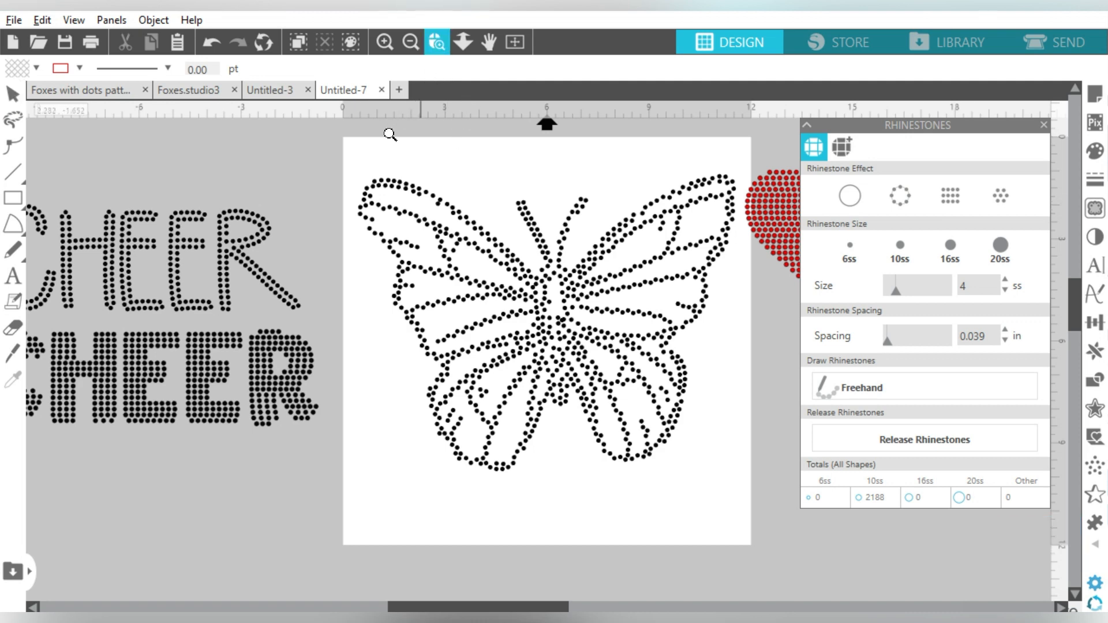
left_click_drag(342, 167, 476, 289)
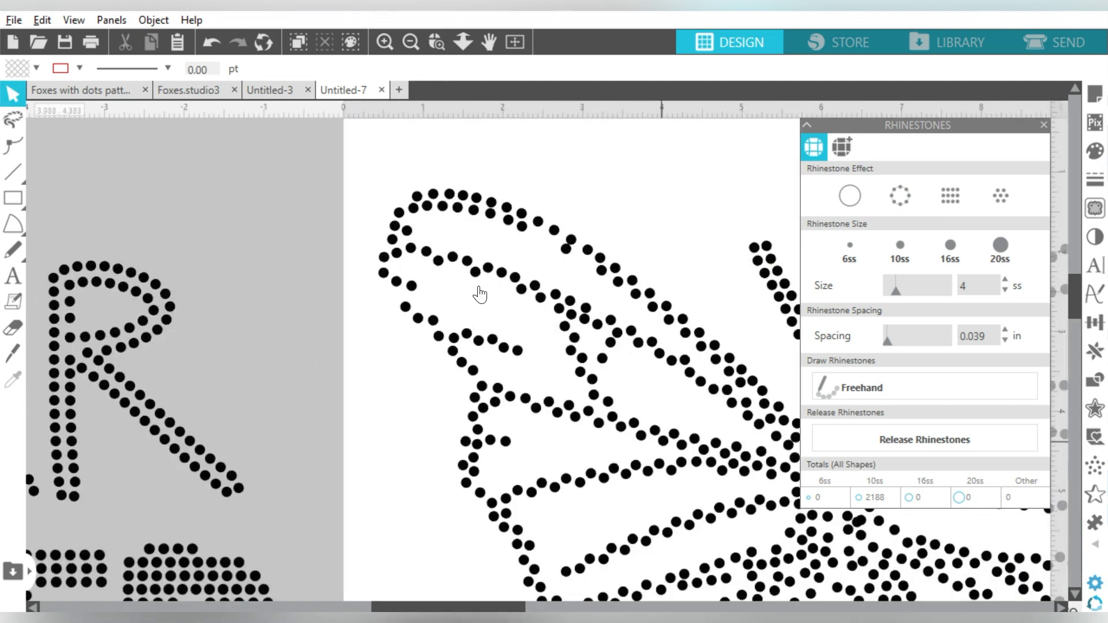
left_click(437, 325)
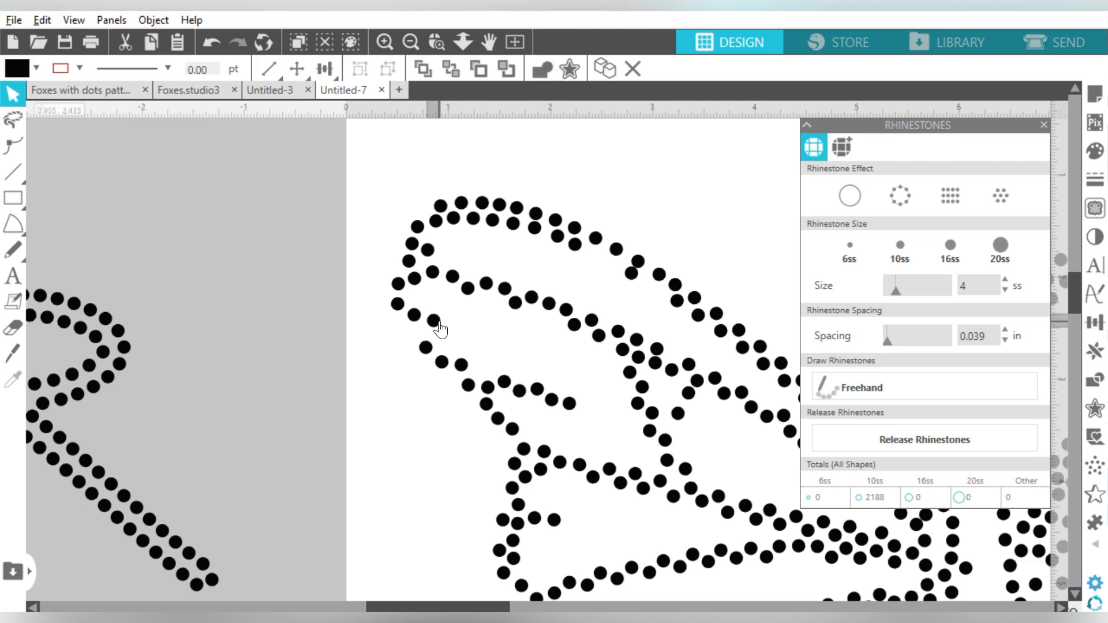
left_click_drag(438, 330, 428, 333)
left_click(413, 316)
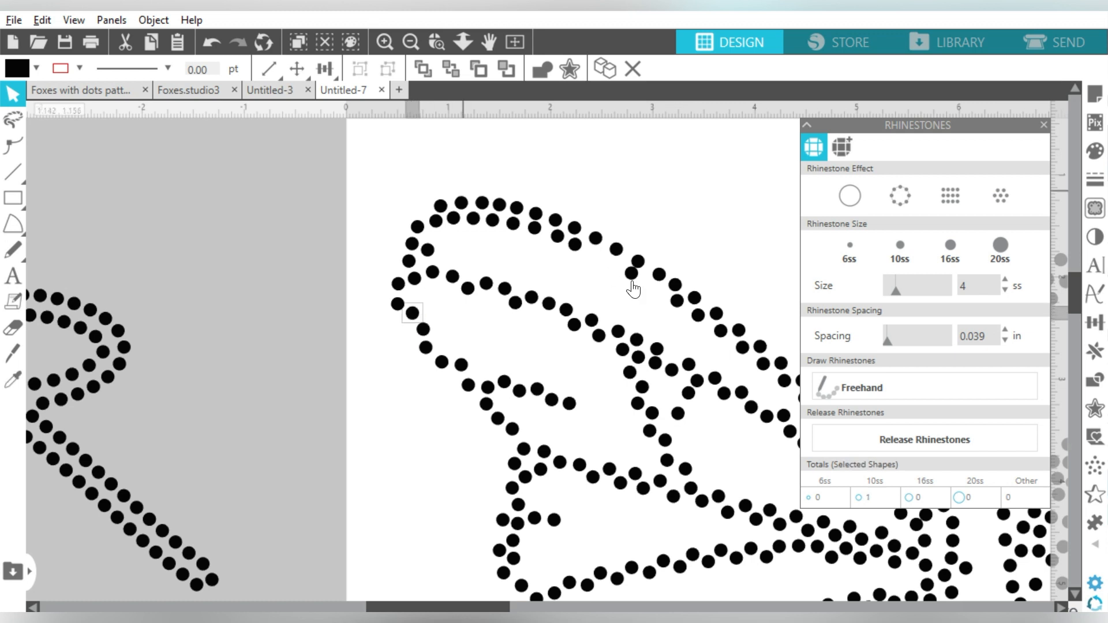
left_click_drag(633, 280, 643, 284)
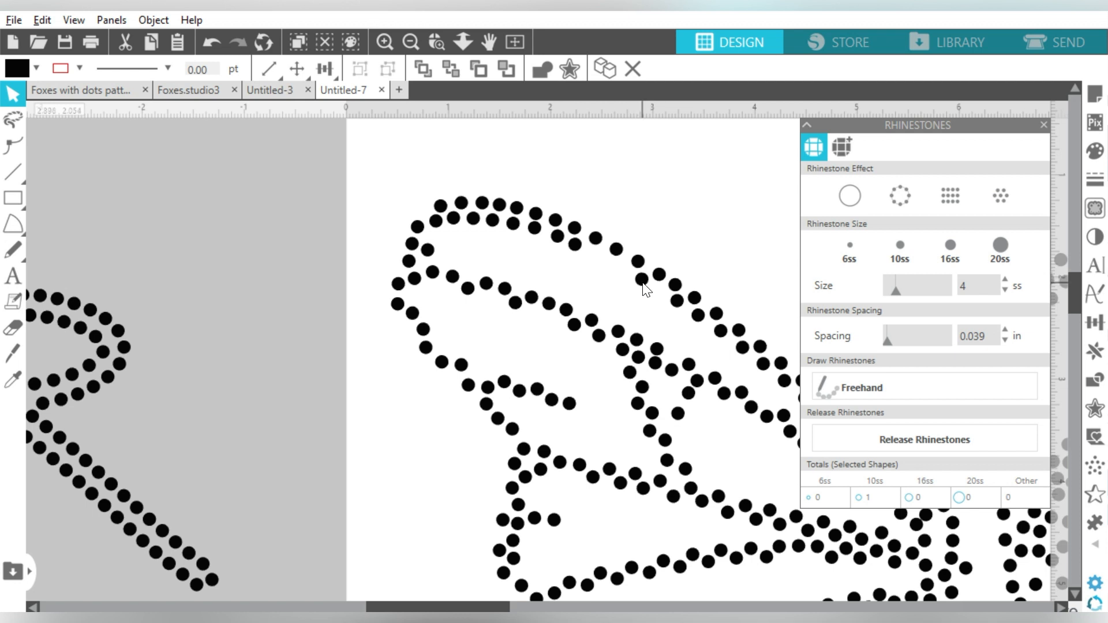
key("Escape")
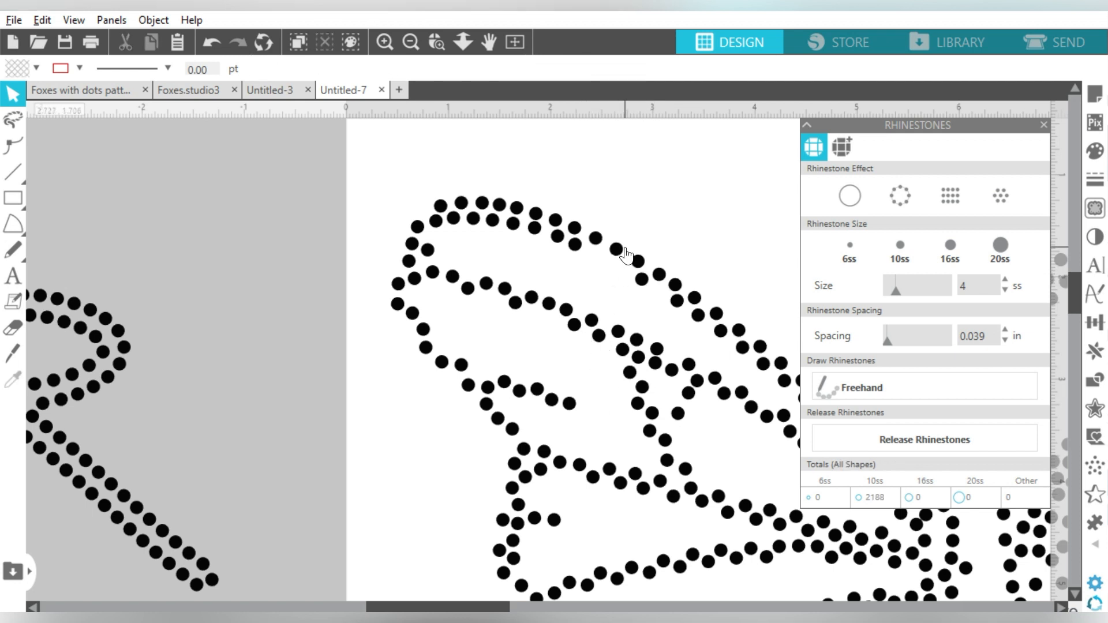
left_click(410, 42)
left_click(410, 42)
left_click(410, 42)
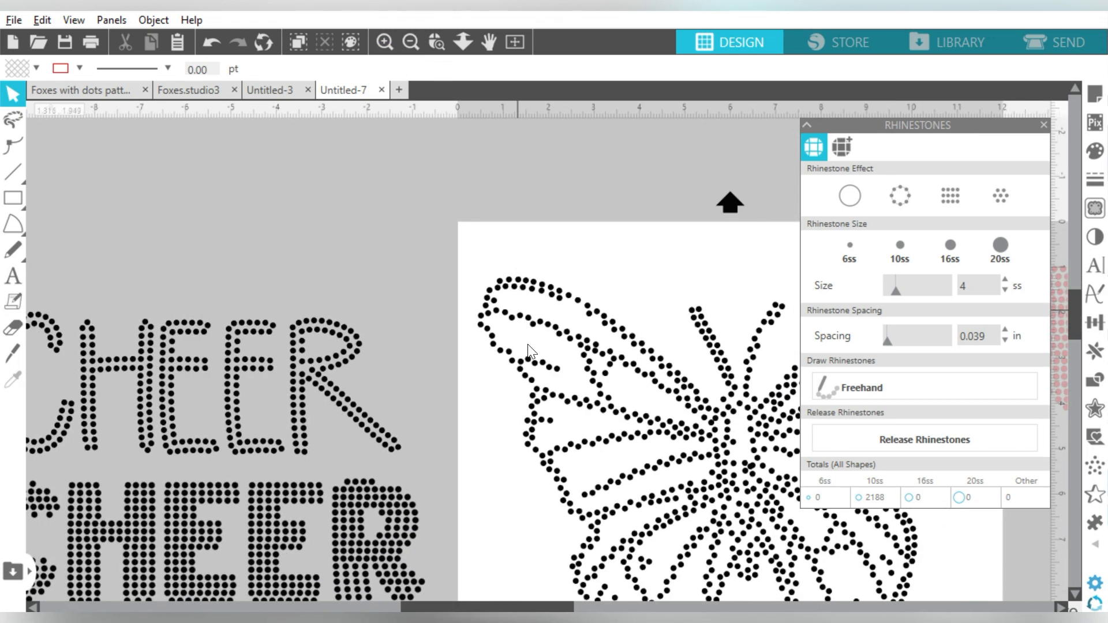
left_click(511, 359)
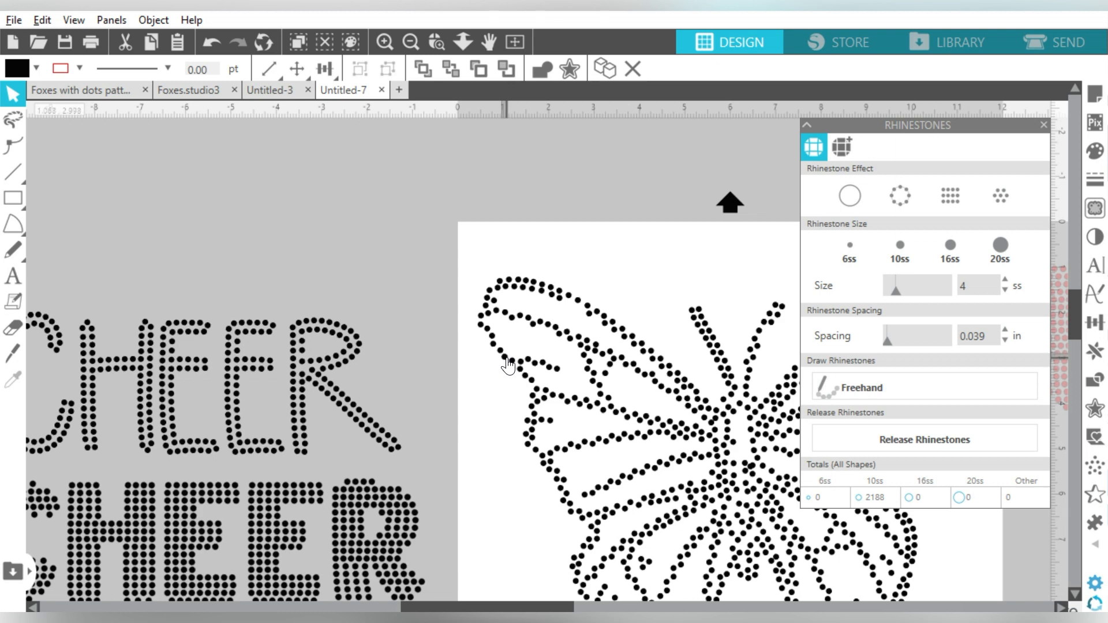
left_click(583, 245)
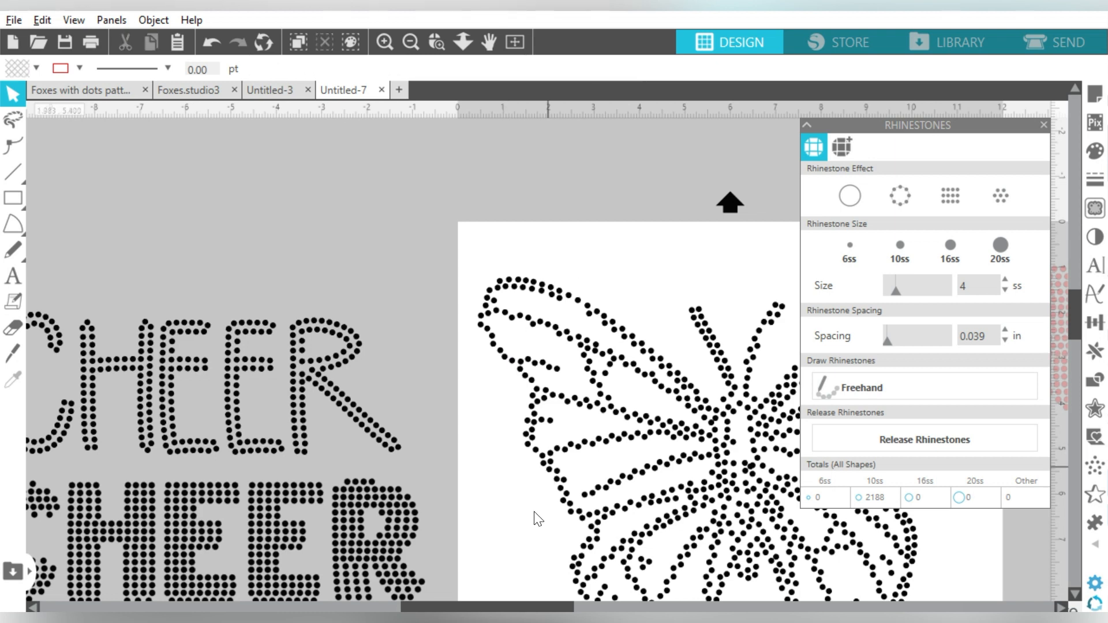
- Delete the uneven rhinestones that form the butterfly's right antenna
left_click_drag(516, 603, 600, 601)
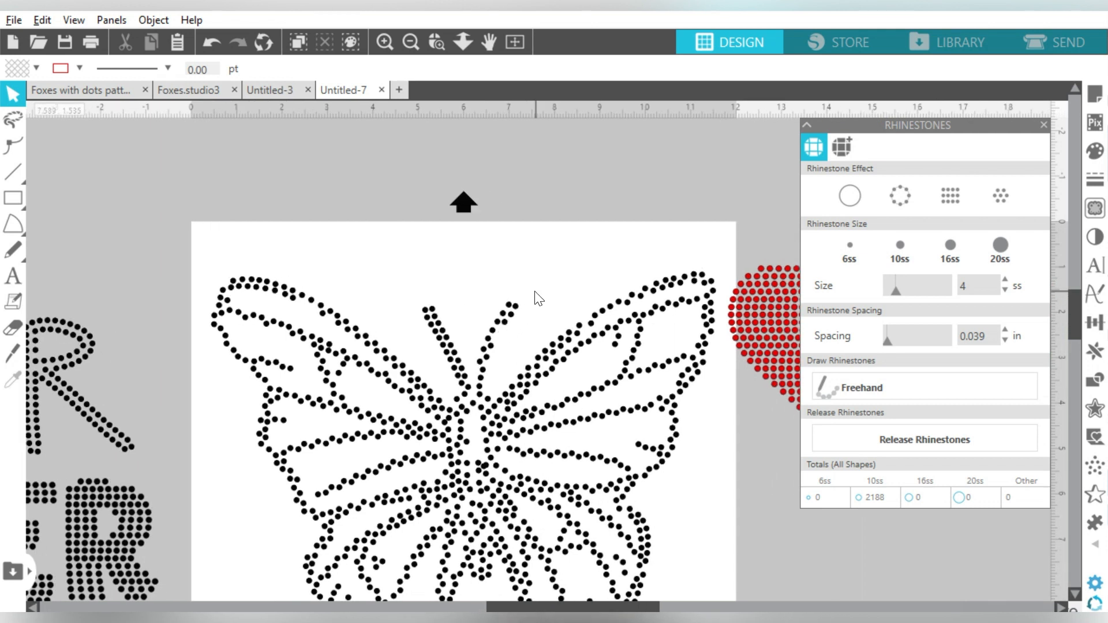
left_click(501, 317)
left_click_drag(492, 328, 483, 340)
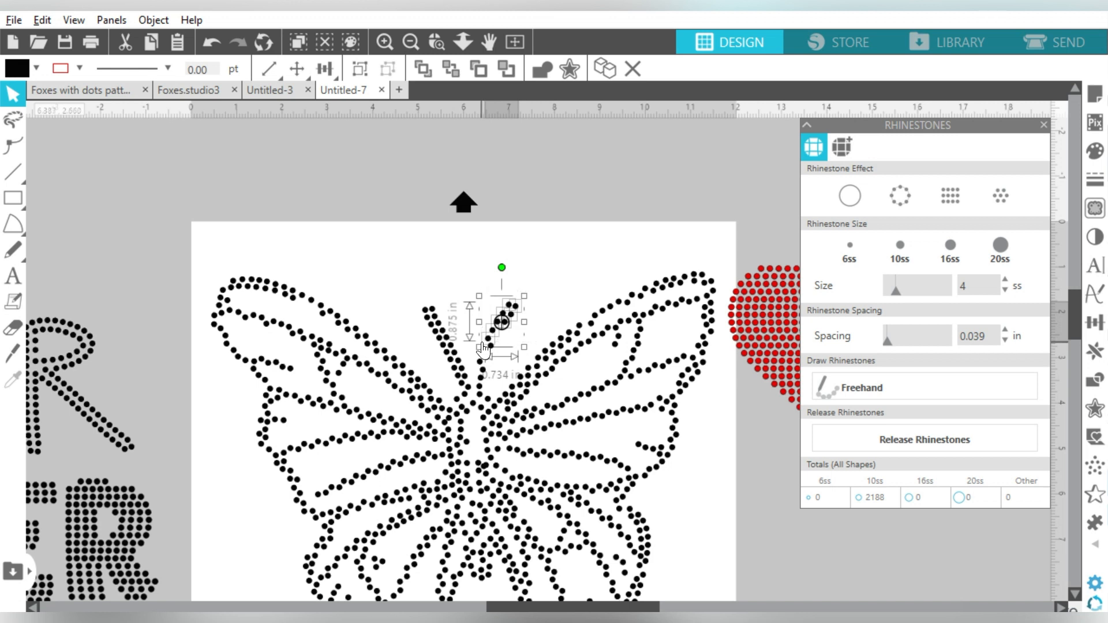
key("Delete")
left_click(493, 373)
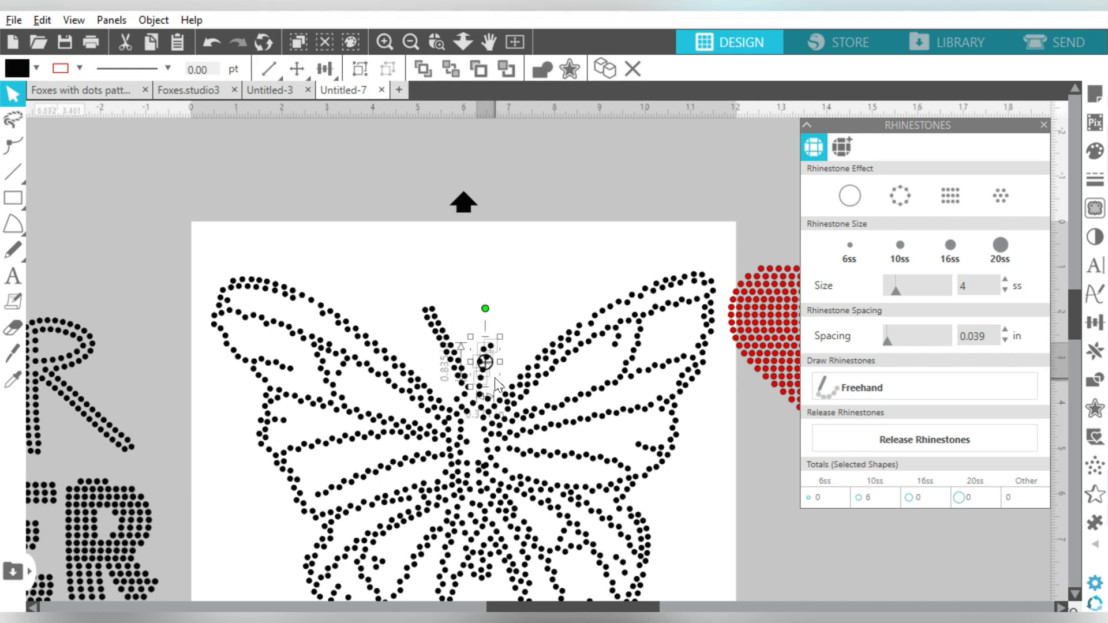
key("Delete")
- Duplicate the left antenna's stones above the original, flip the copy horizontally and place it as the butterfly's right antenna
left_click_drag(479, 293, 436, 373)
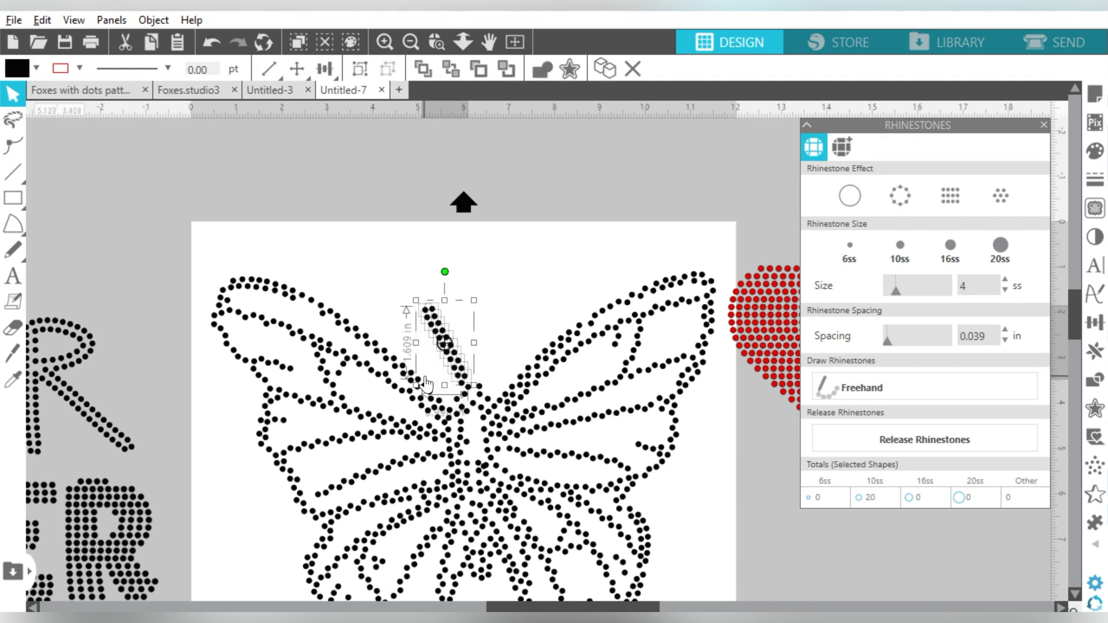
key("i")
key("ctrl+Up")
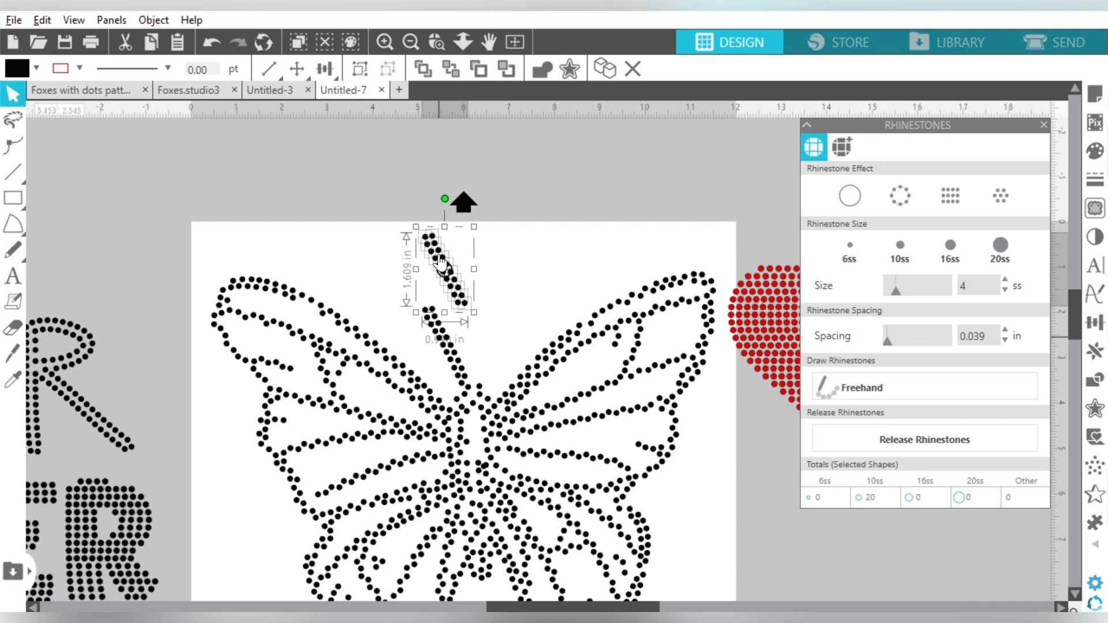
right_click(438, 245)
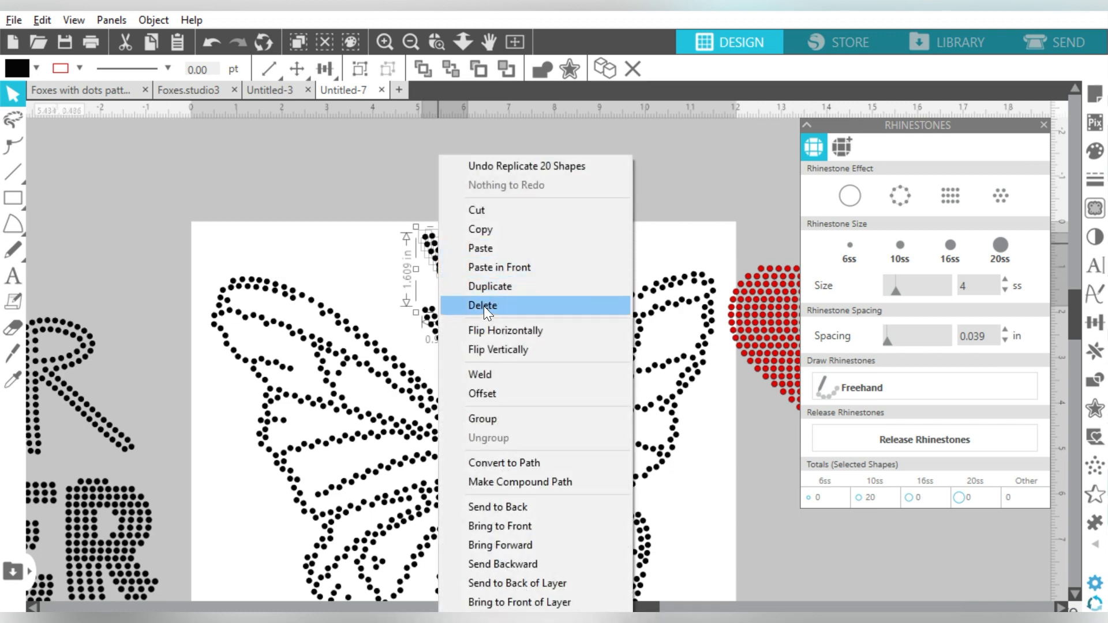
left_click(484, 327)
left_click_drag(469, 260, 518, 327)
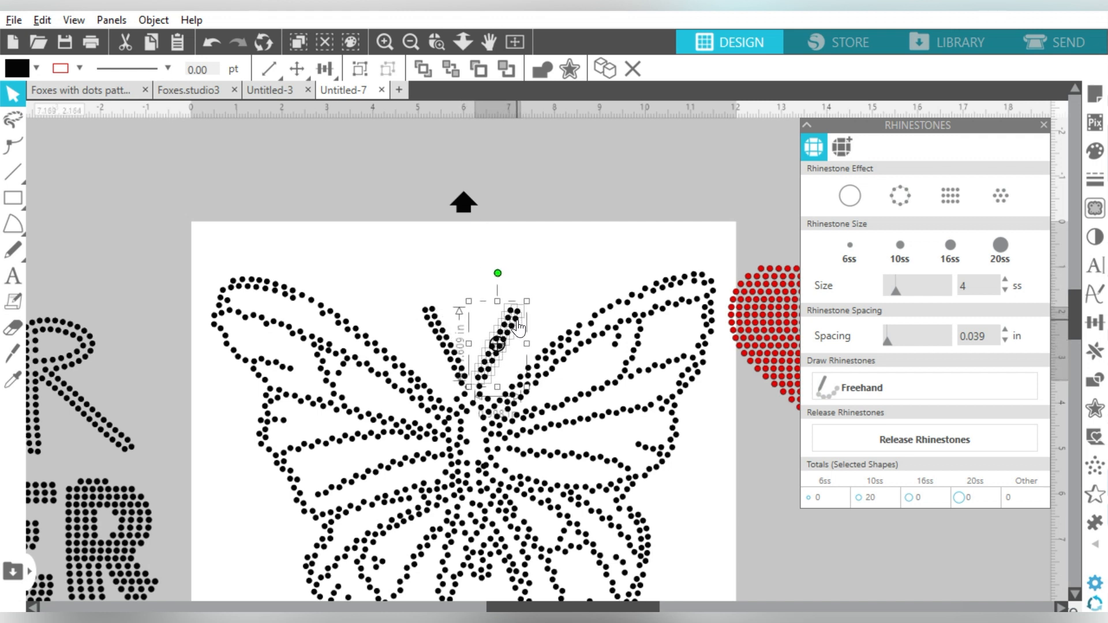
left_click(549, 279)
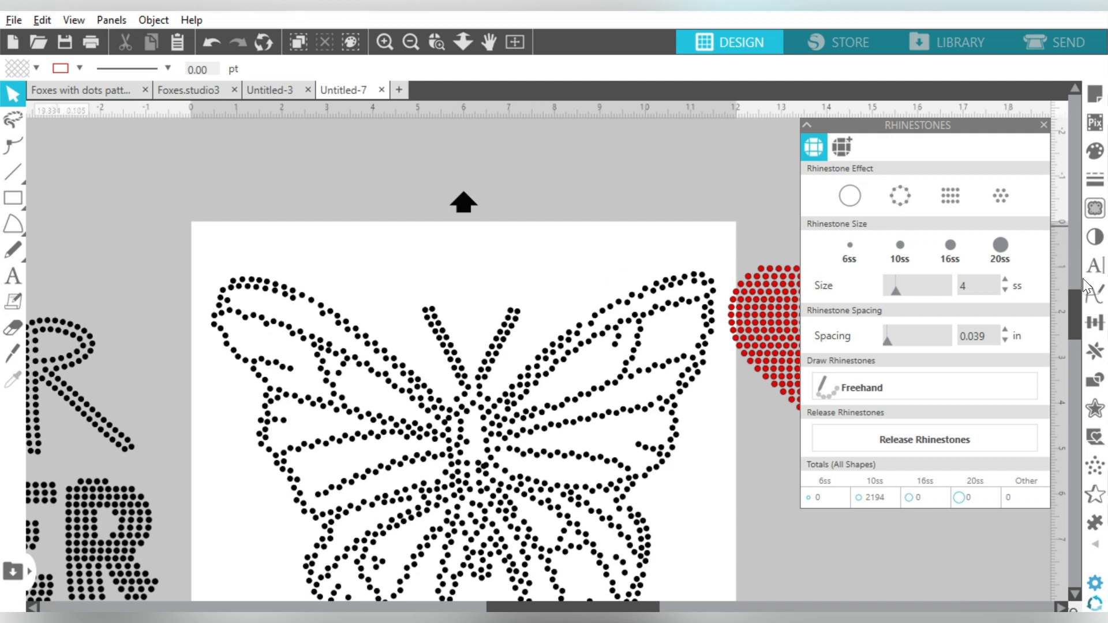
left_click_drag(1072, 296, 1072, 314)
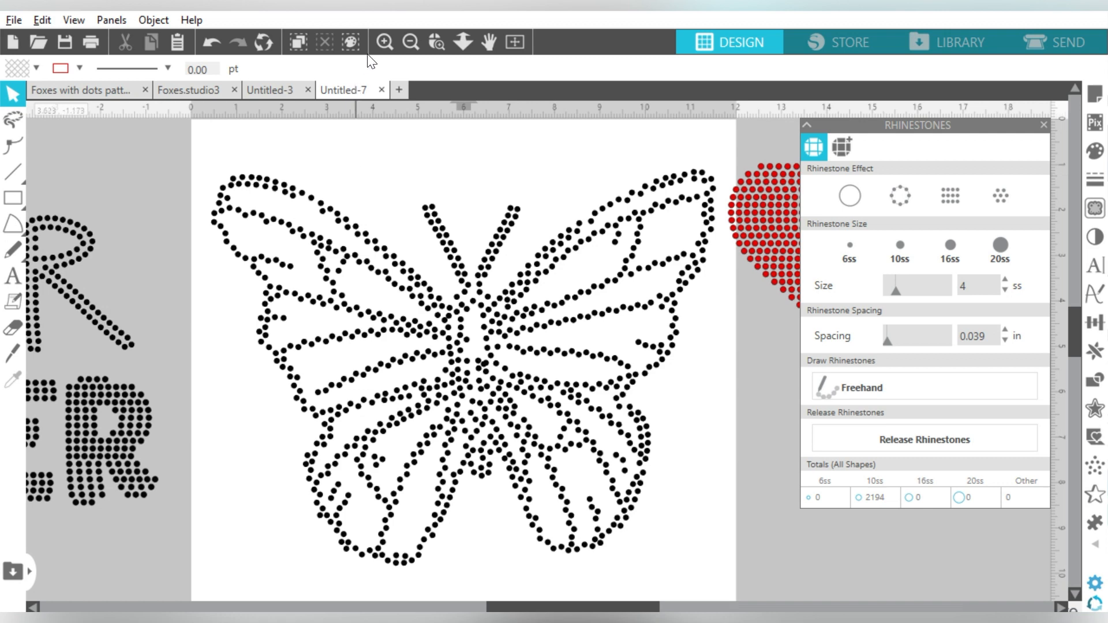
left_click(409, 41)
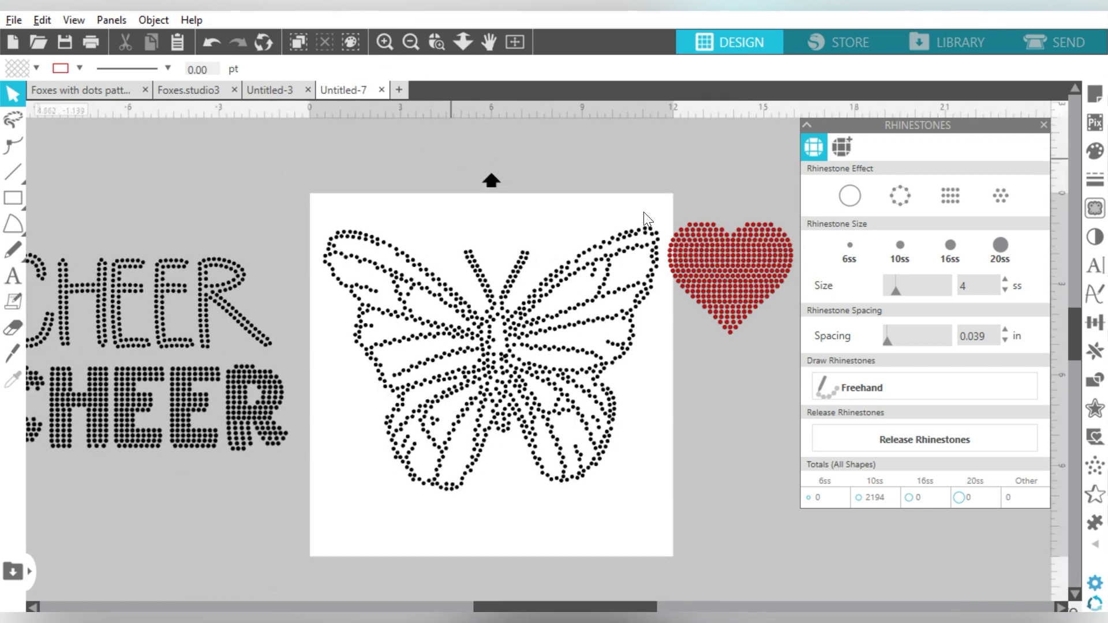